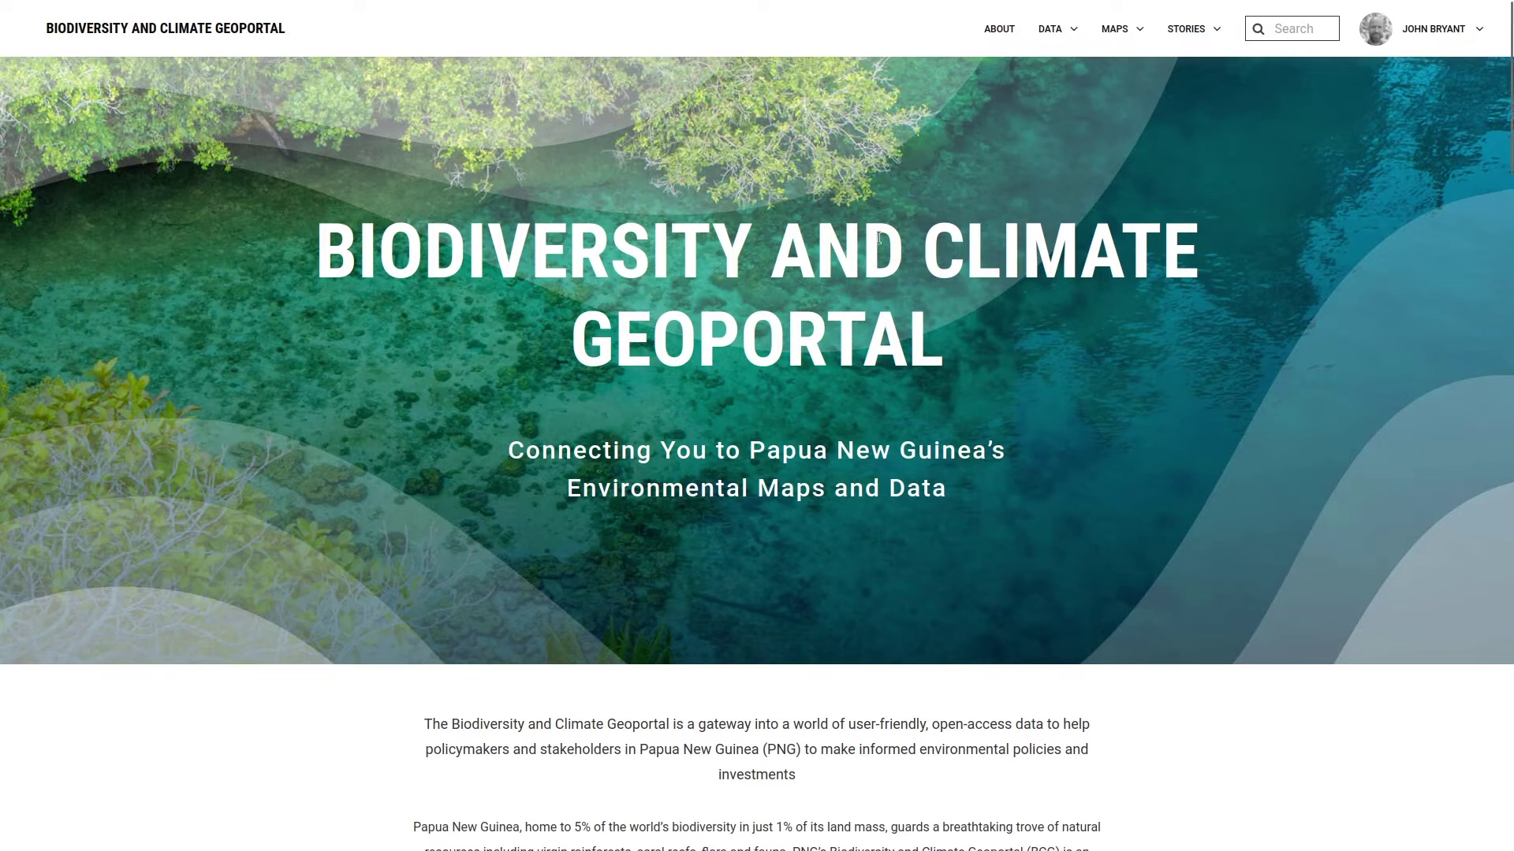
Step: Open the Small Farms layer page from the DATA > Layers list
left_click(1050, 29)
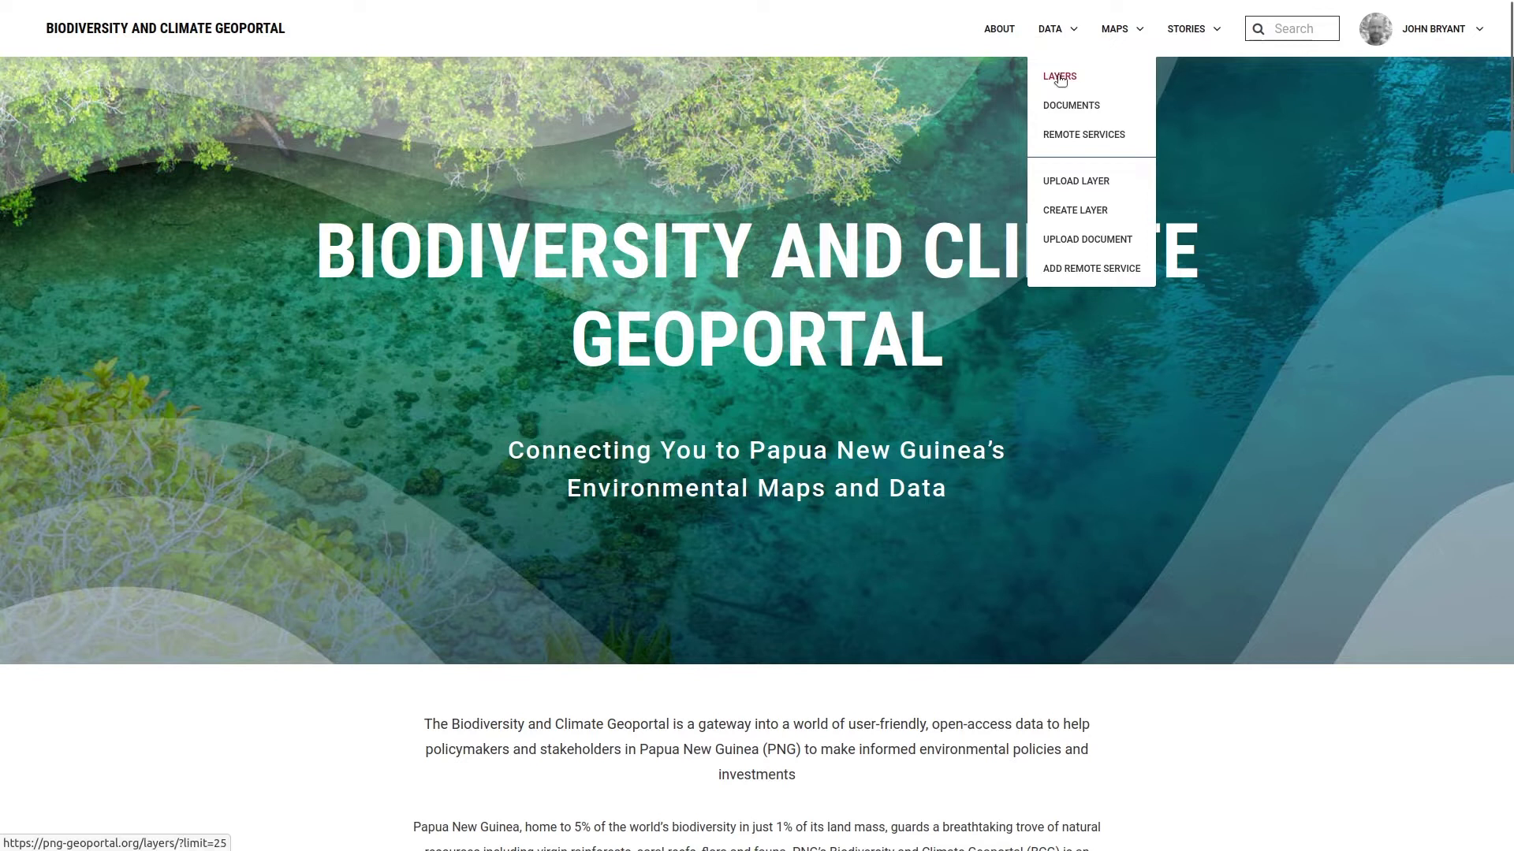
left_click(1058, 77)
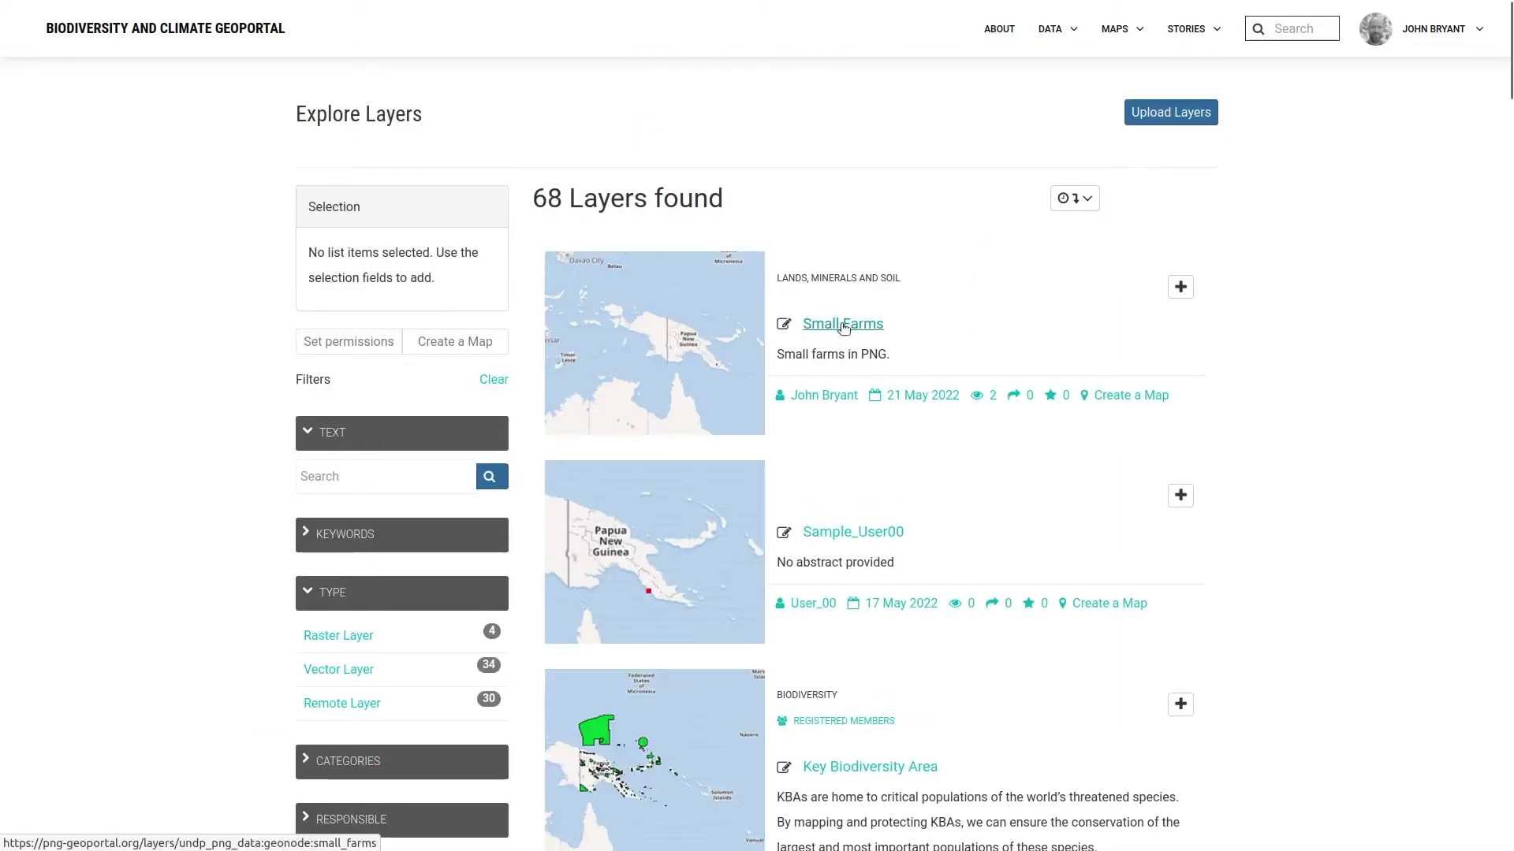
left_click(844, 324)
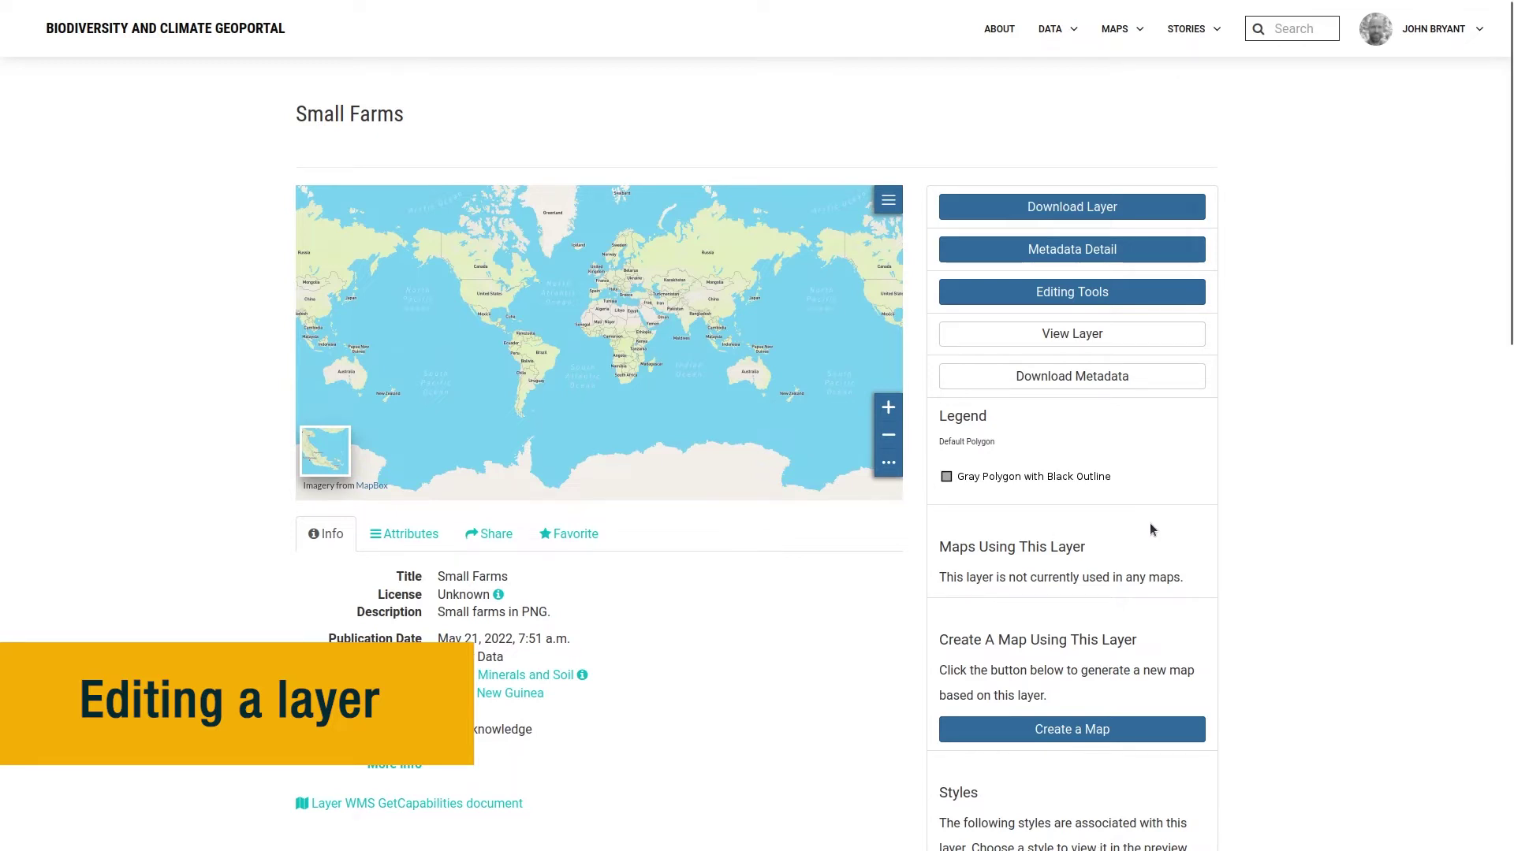
scroll(1150, 527, "down", 10)
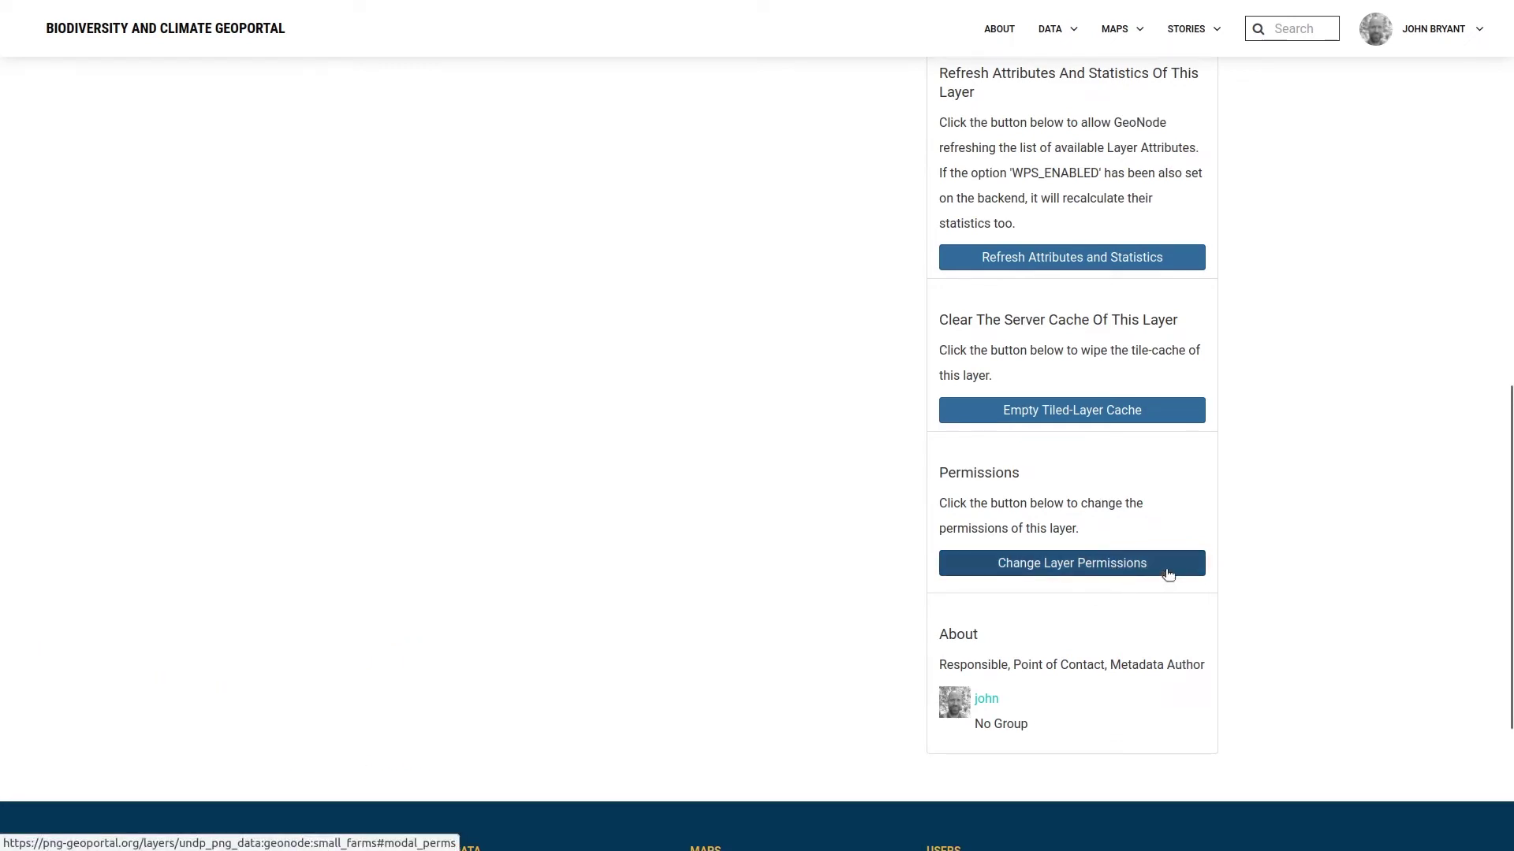
scroll(1167, 573, "up", 10)
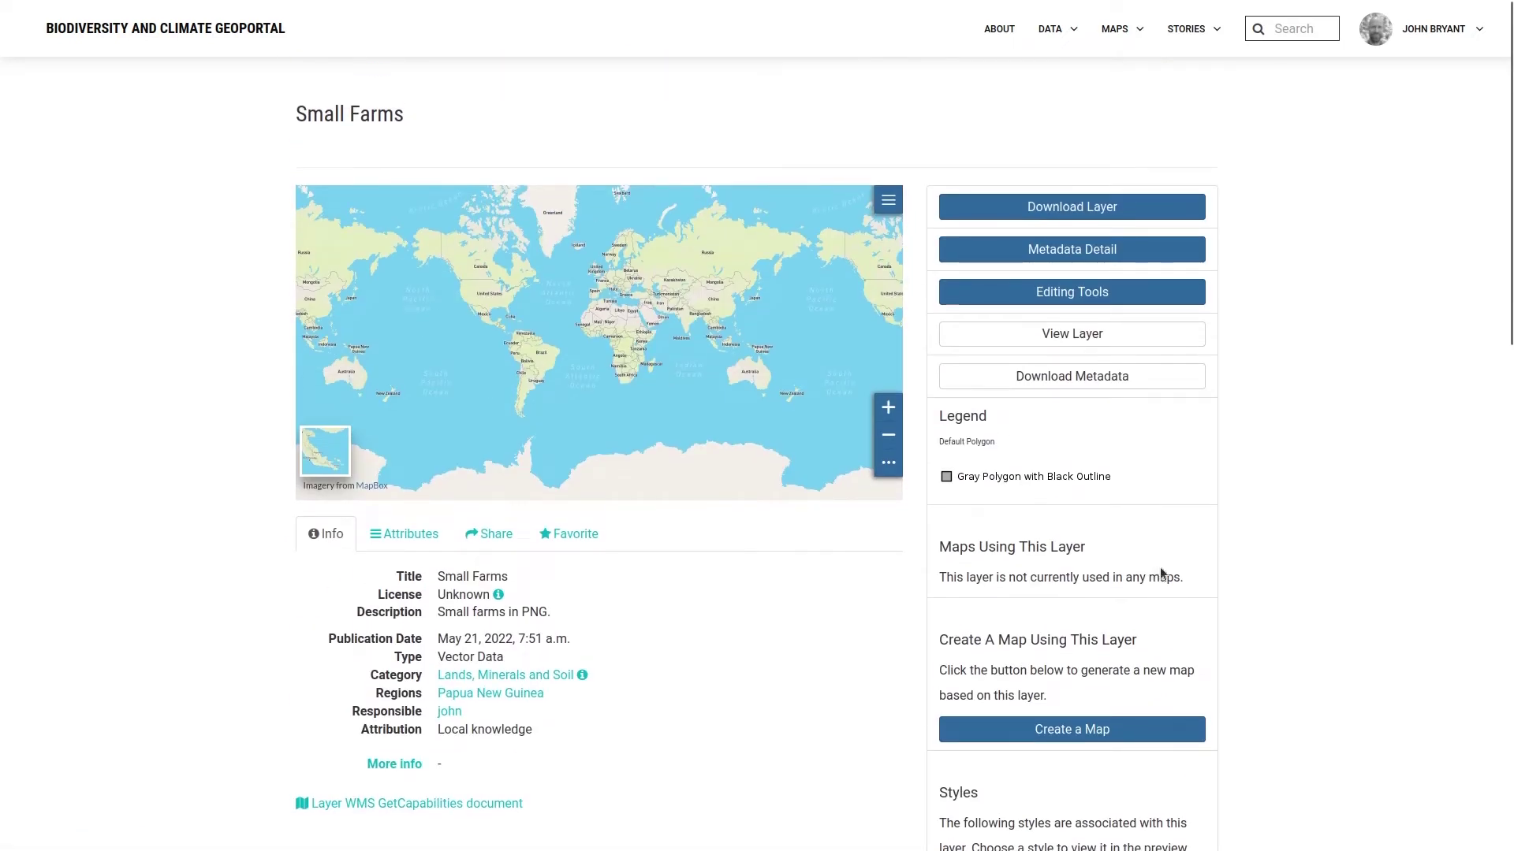
left_click(1094, 299)
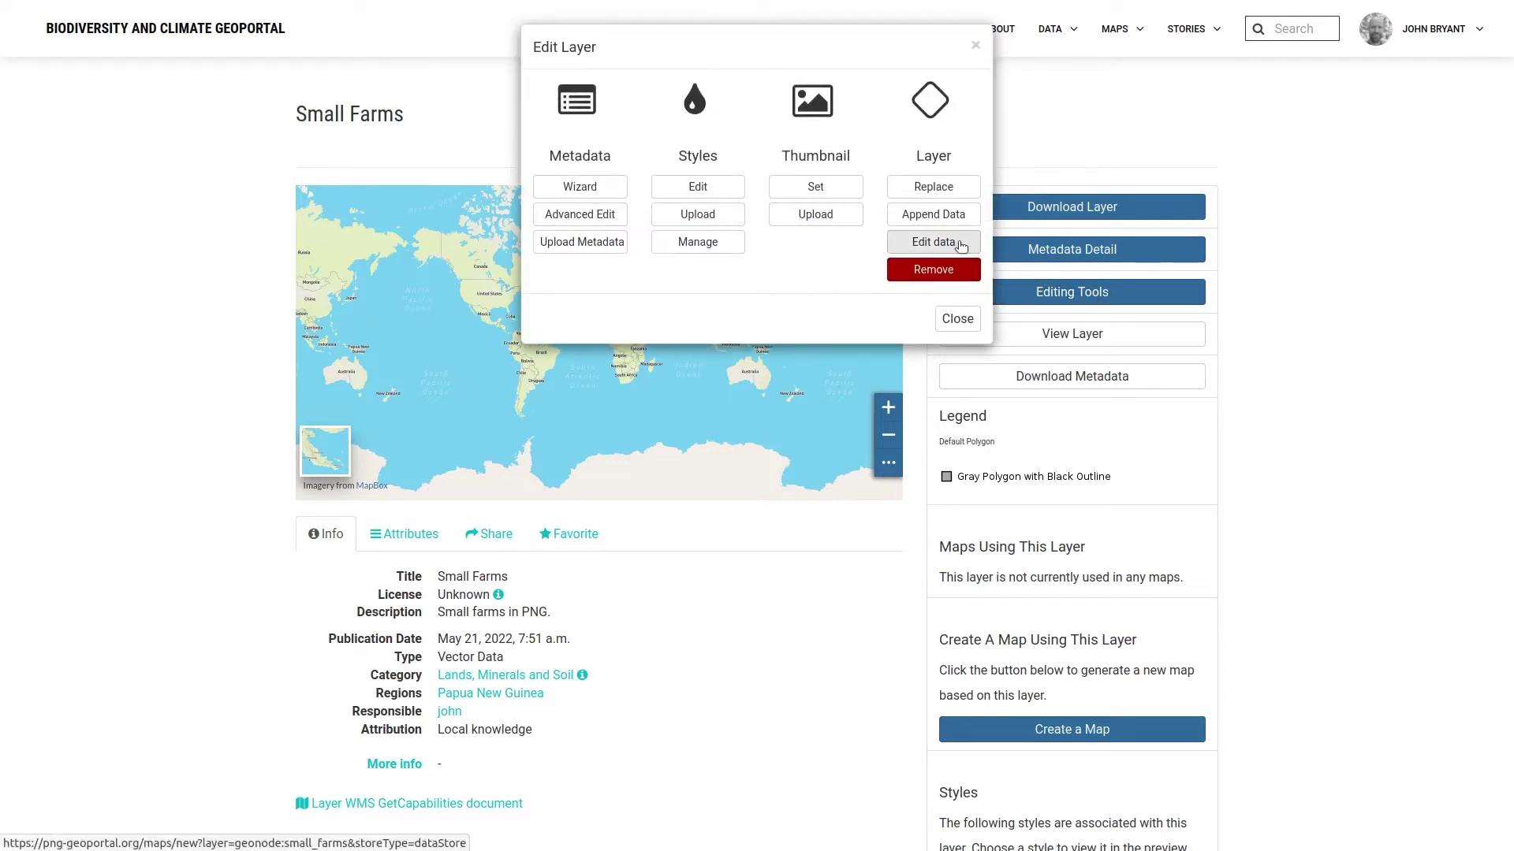
Step: Open Small Farms in the map editor with its empty fid, farm_name, farm_type table
left_click(959, 243)
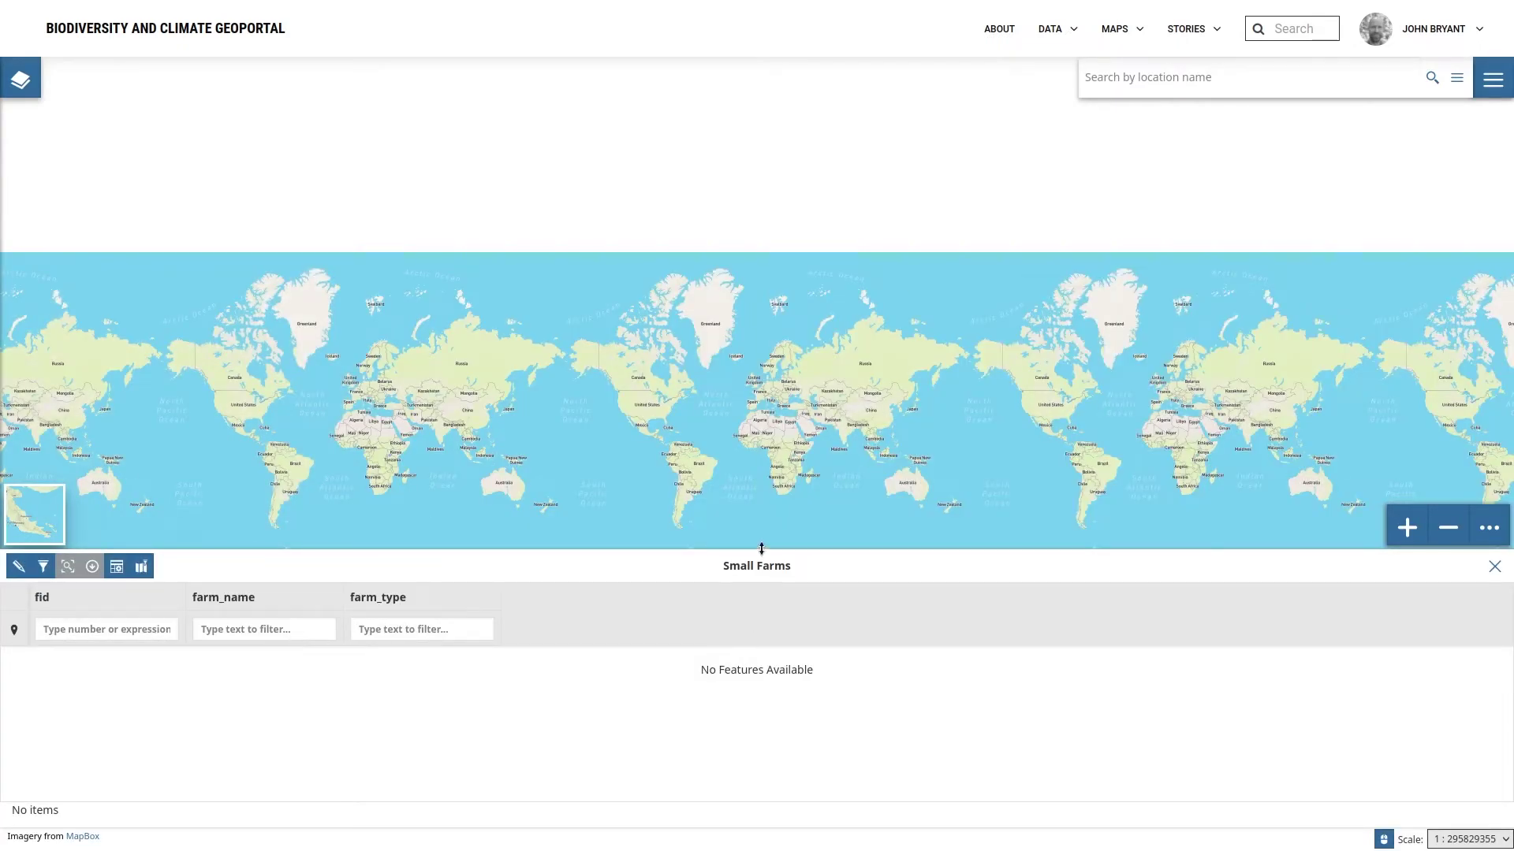
Step: Enlarge the map and zoom to Papua New Guinea's Markham River area at 1:144448
left_click_drag(761, 549, 770, 628)
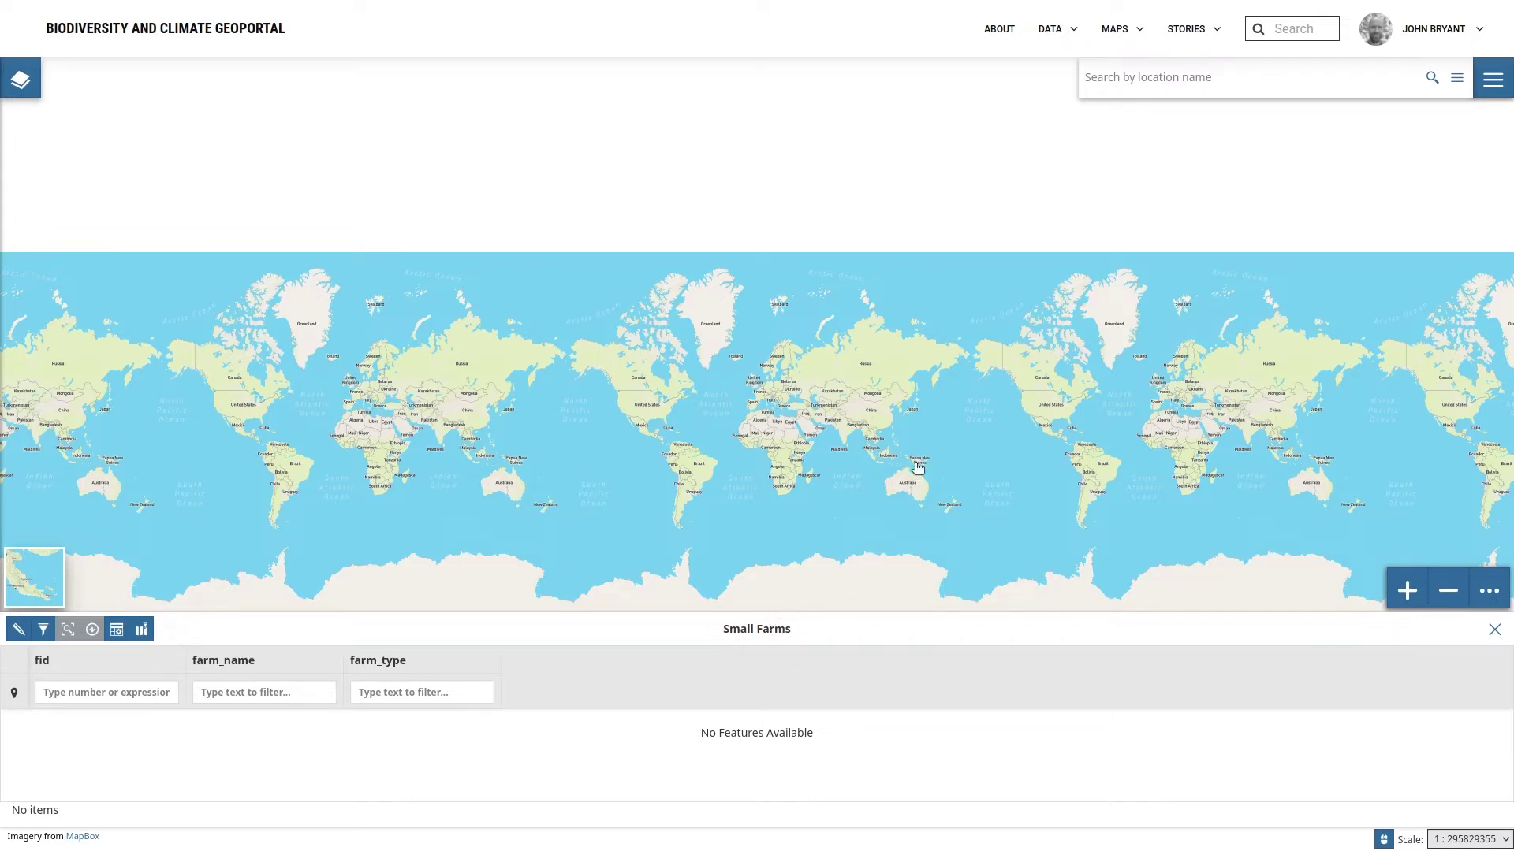
mouse_move(934, 482)
left_mouse_down()
mouse_move(891, 469)
mouse_move(929, 470)
left_mouse_up()
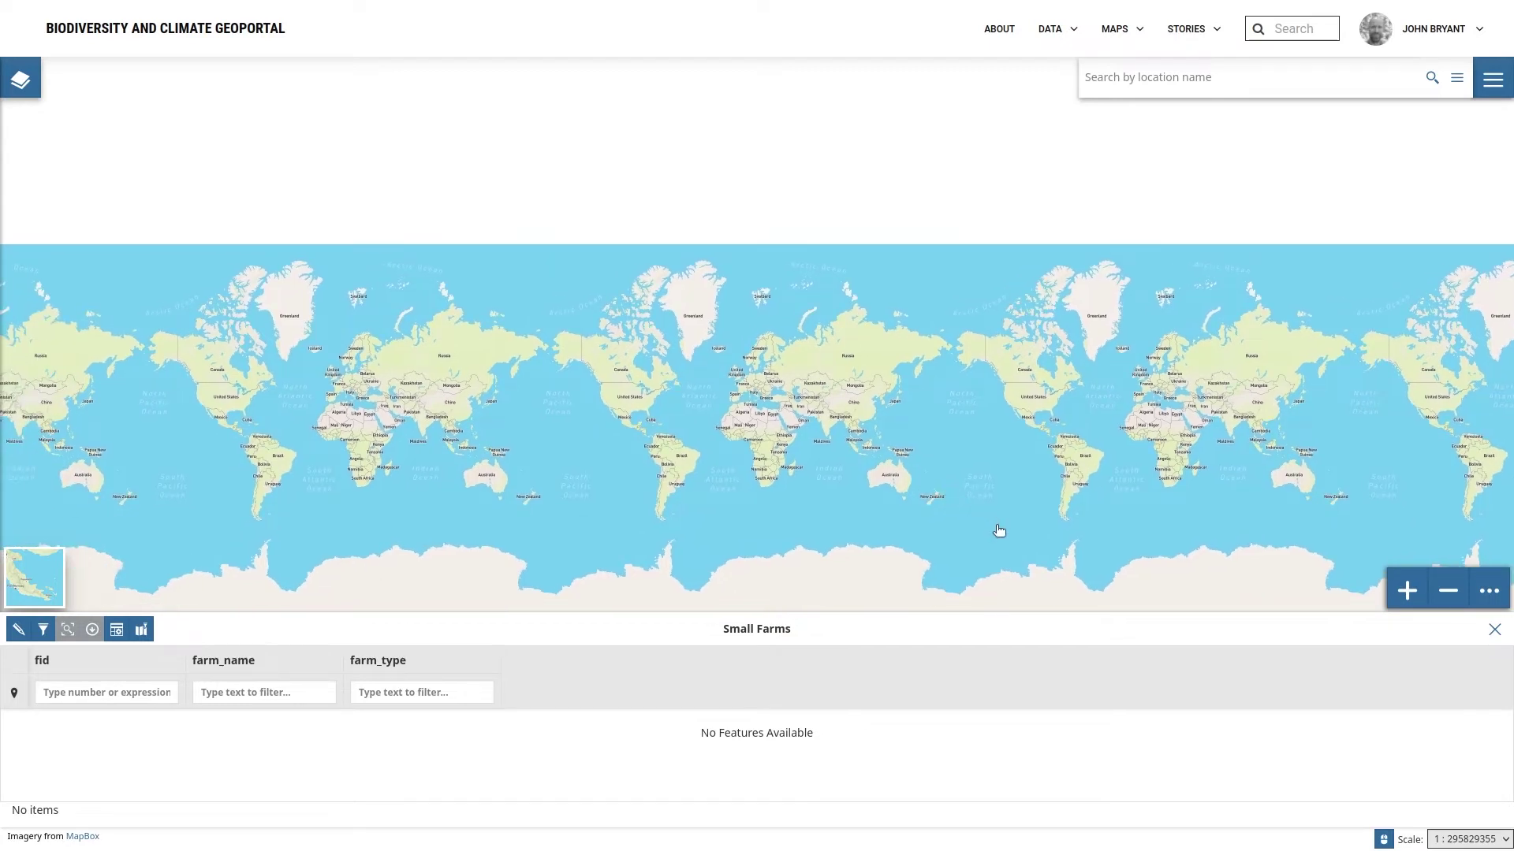
left_click(1407, 591)
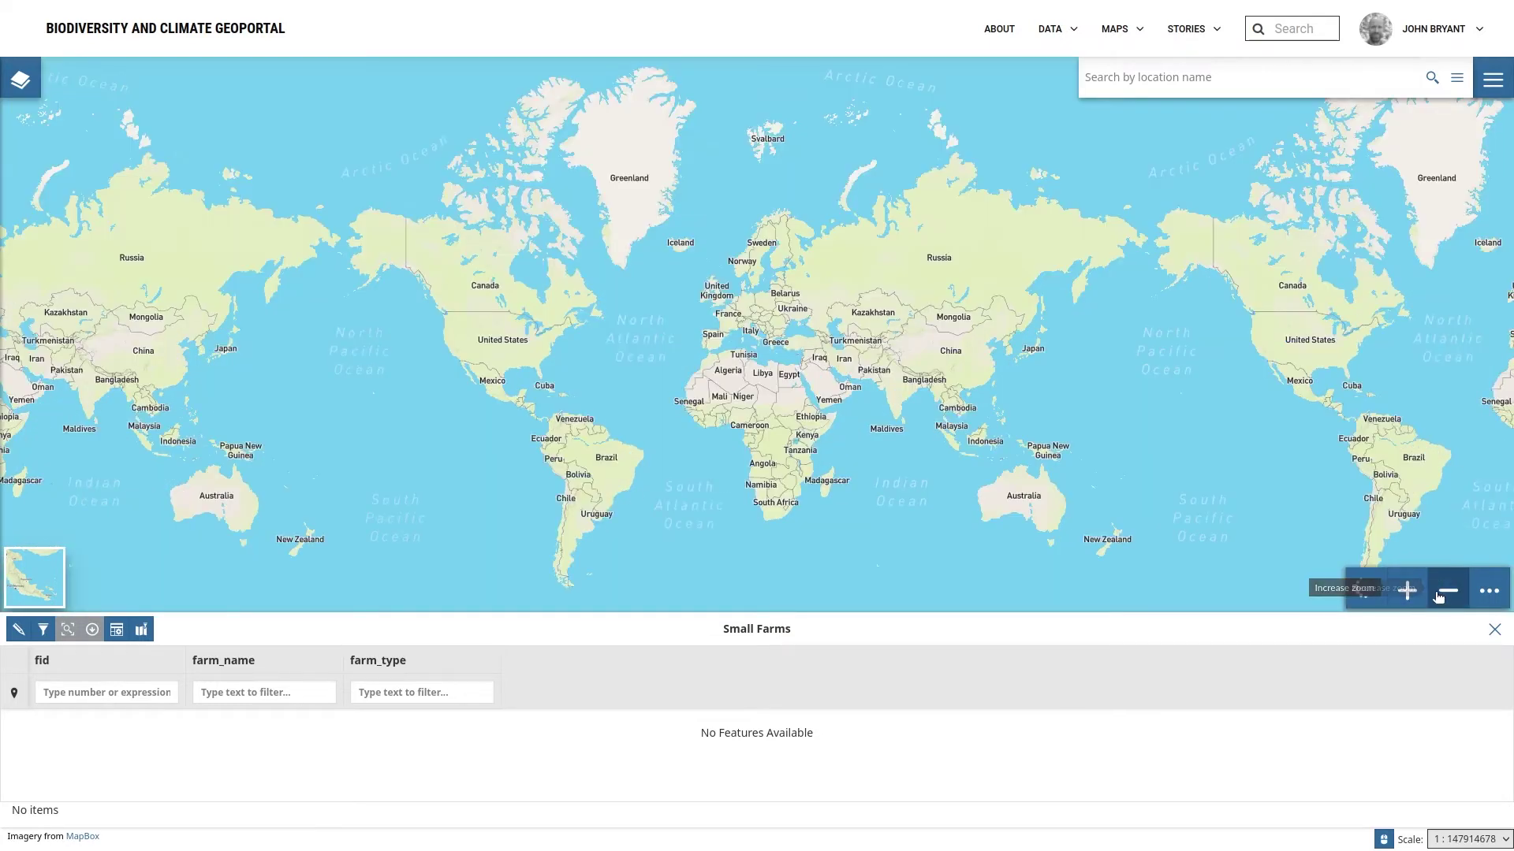
left_click(1449, 591)
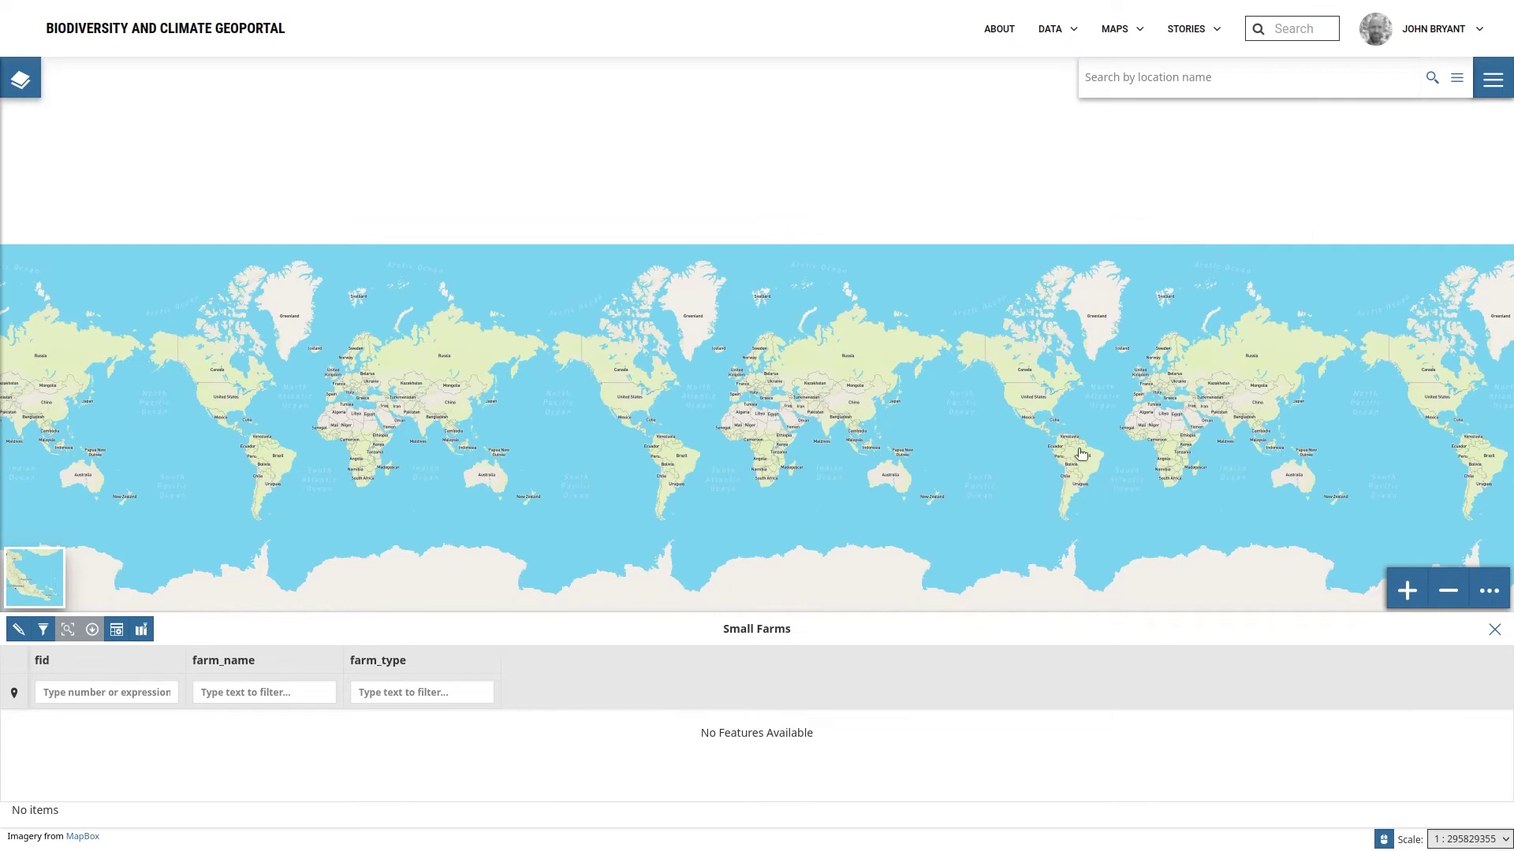
scroll(893, 462, "up", 5)
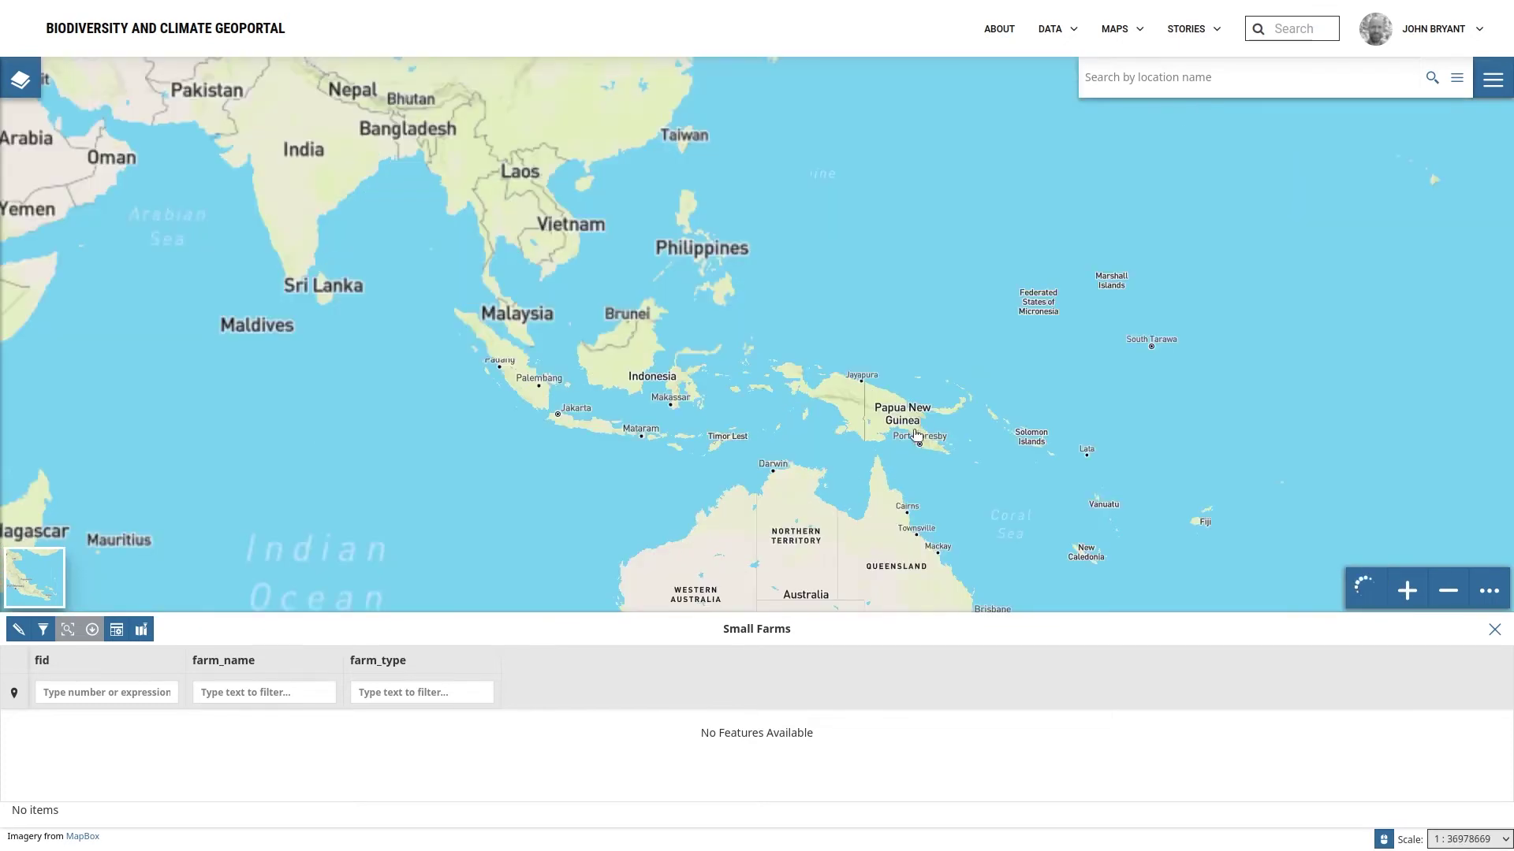
scroll(899, 337, "up", 5)
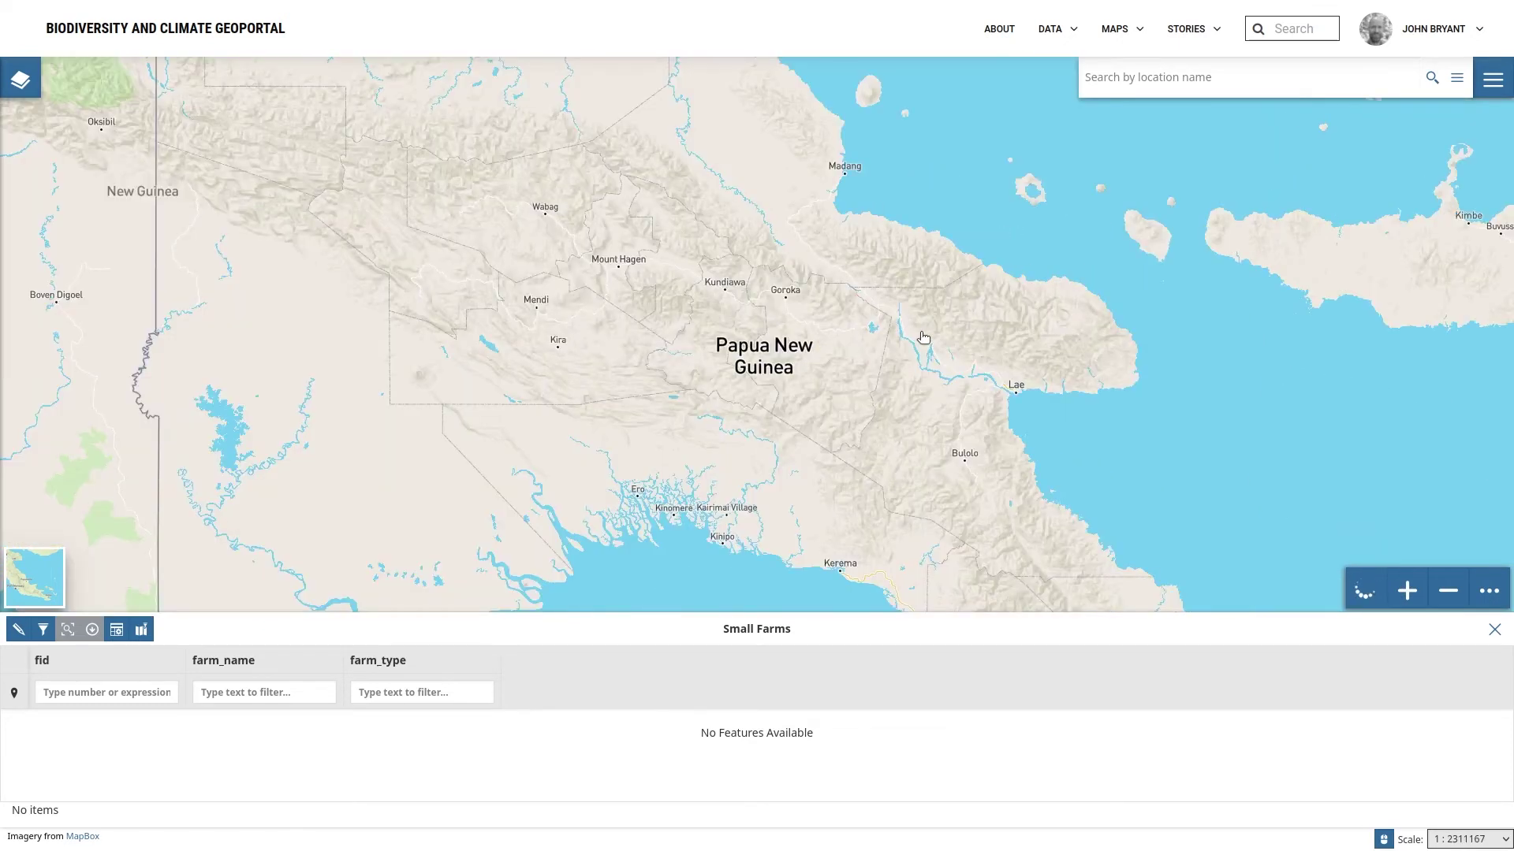
scroll(997, 430, "up", 1)
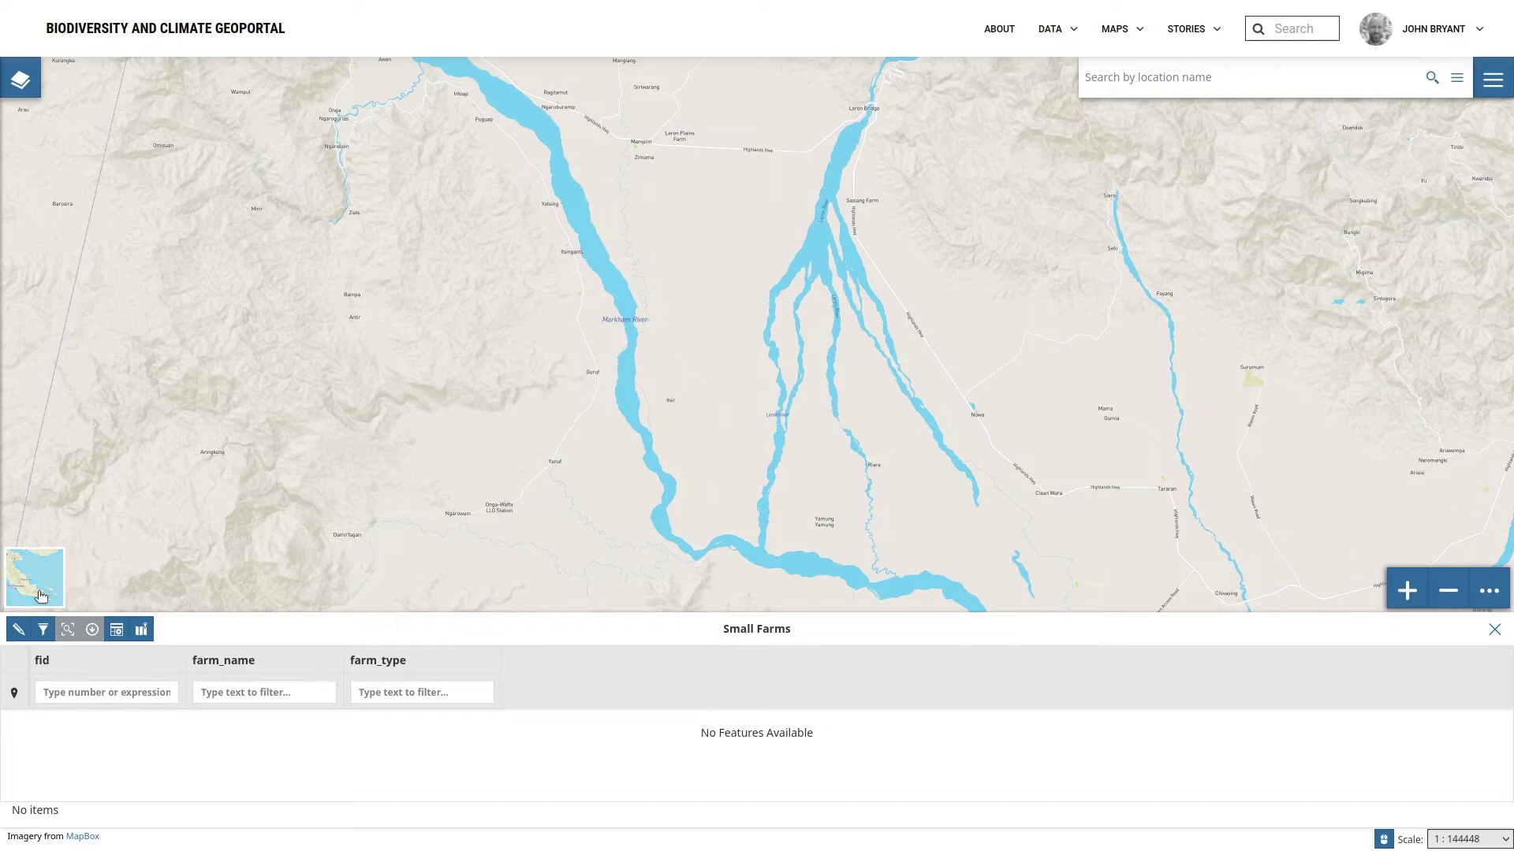
mouse_move(41, 593)
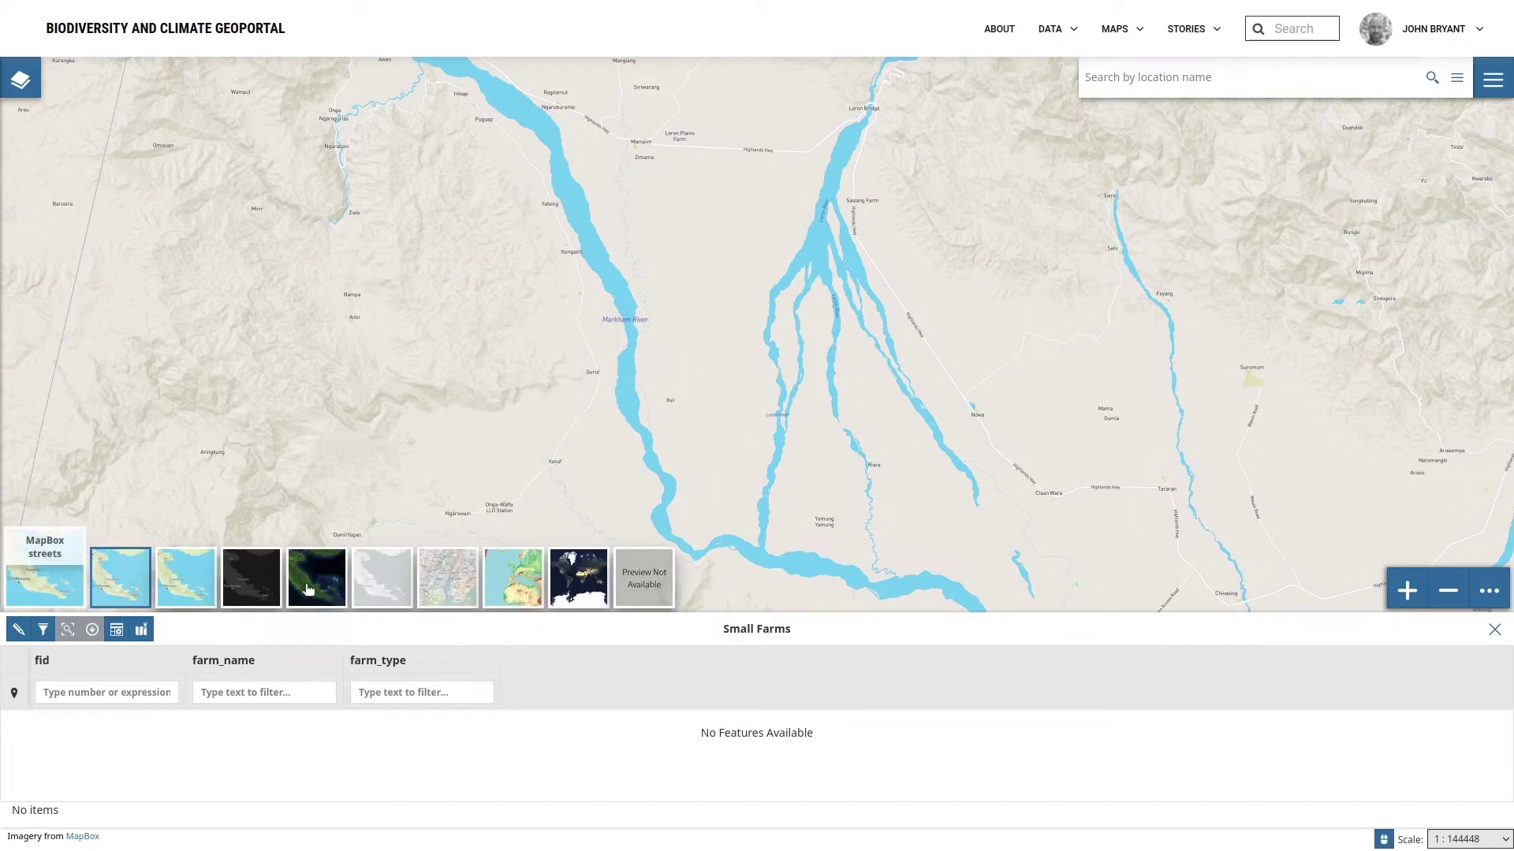
Step: Switch the basemap to Sentinel-2 cloudless satellite imagery
left_click(595, 591)
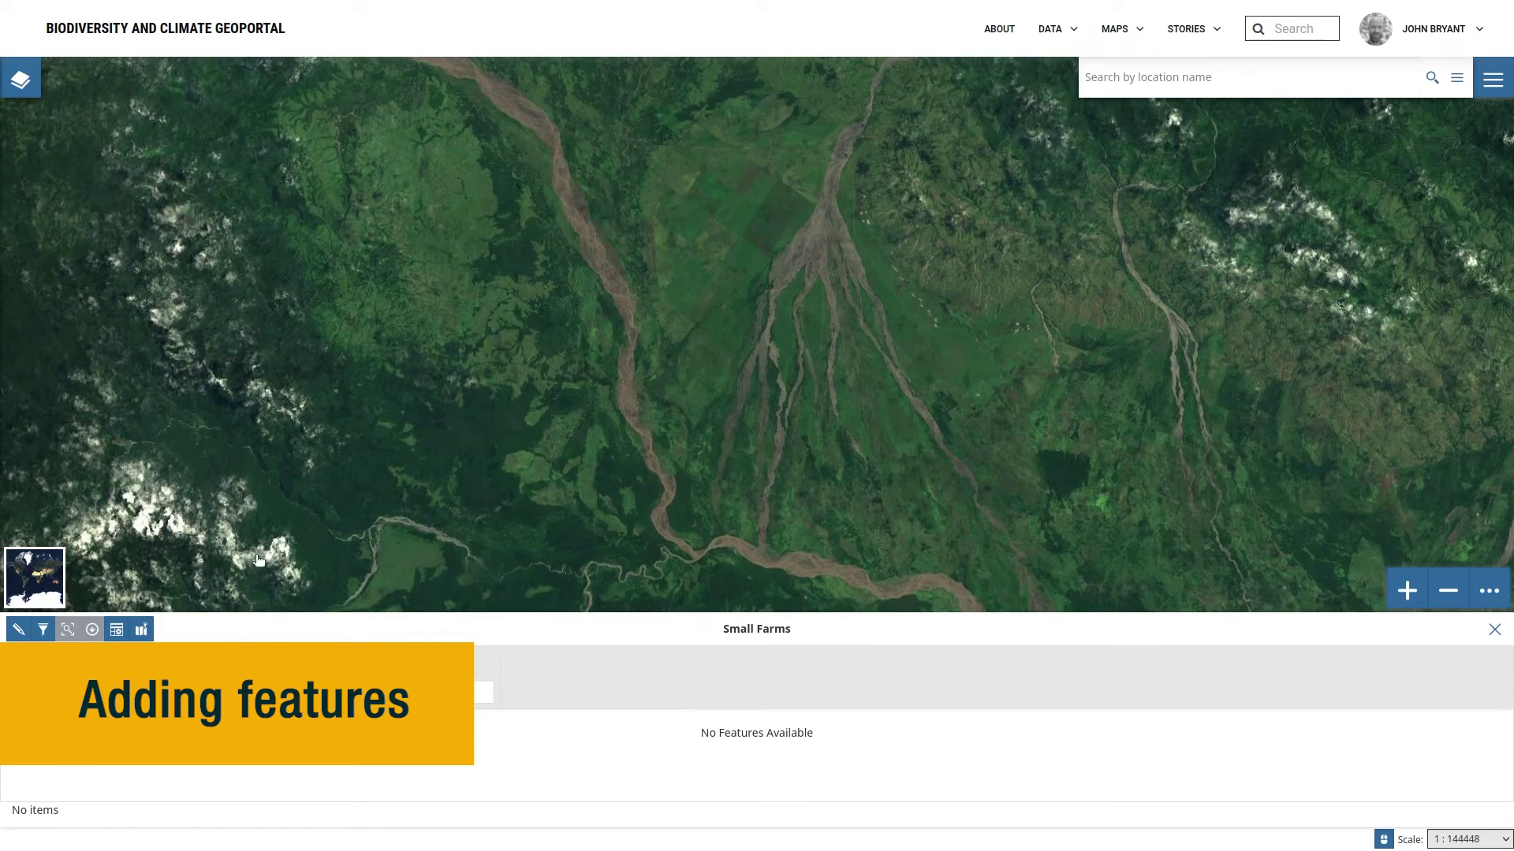
Step: Draw a four-cornered farm polygon over the field beside the river fork and save it as feature 21
left_click(22, 634)
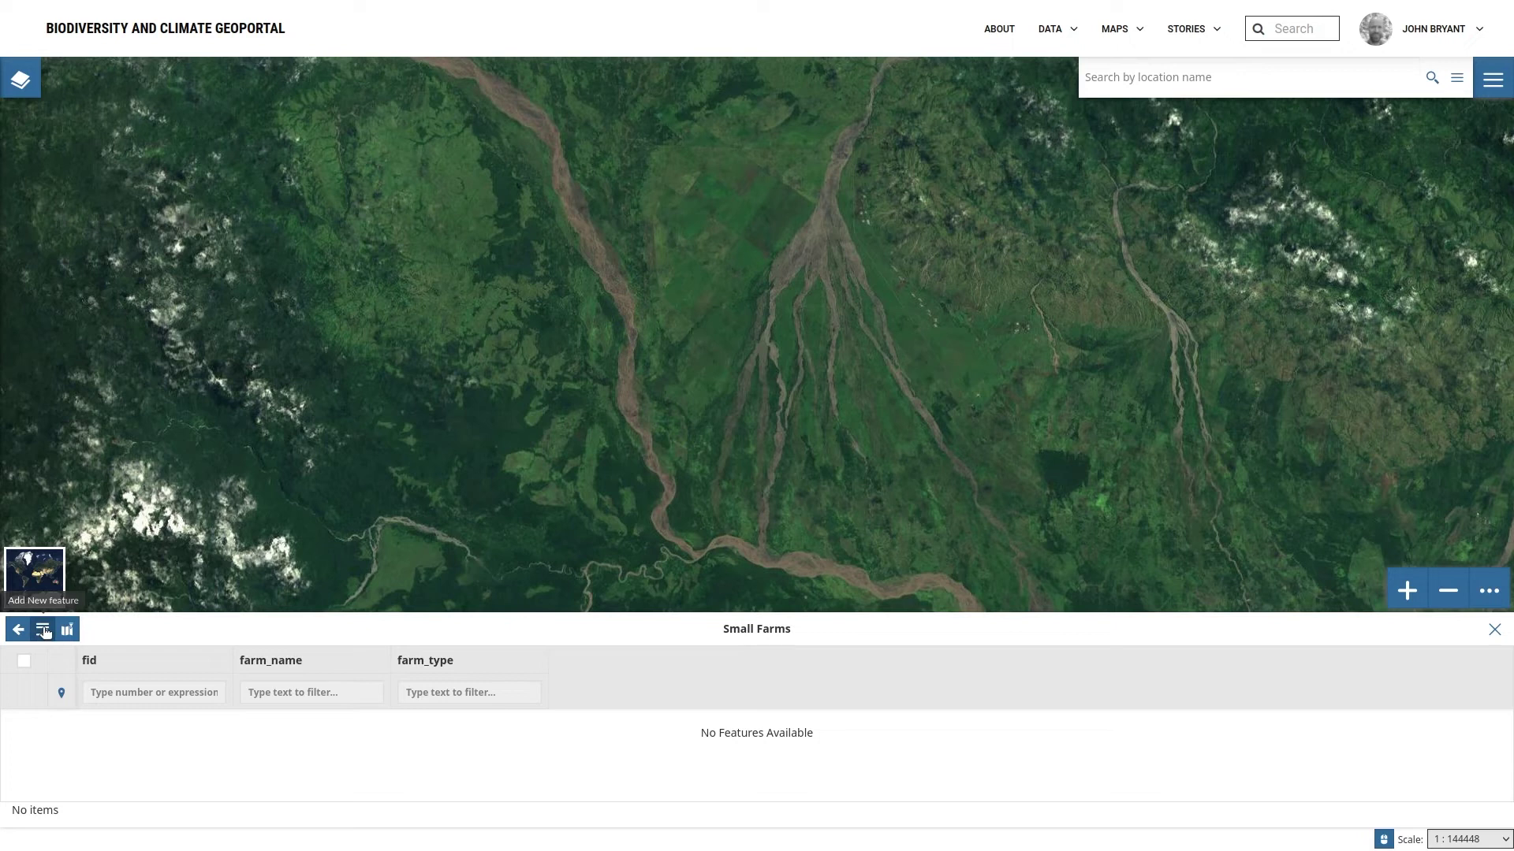
left_click(44, 630)
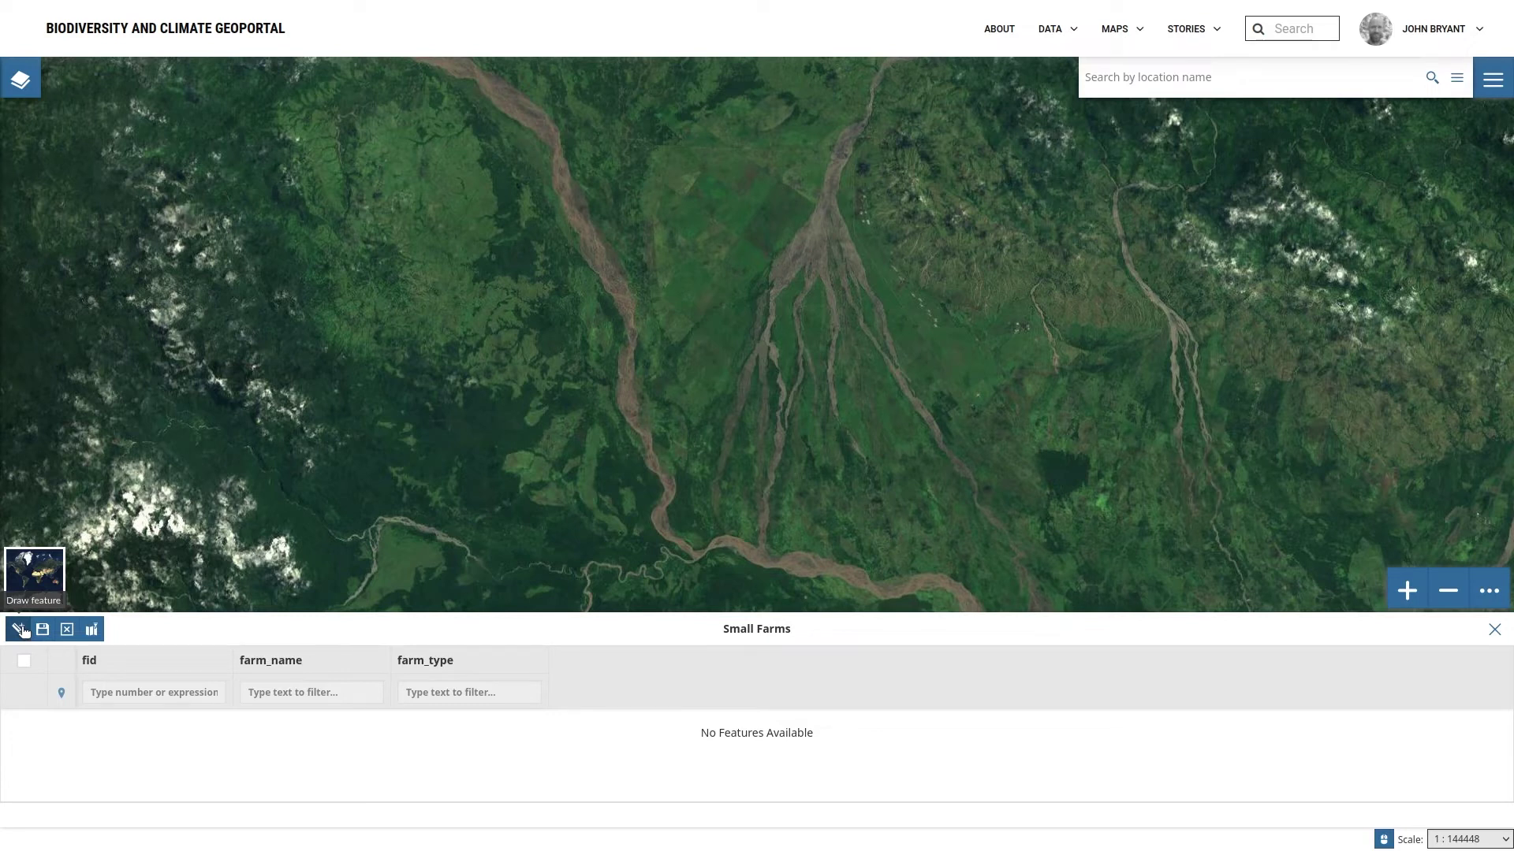
left_click(21, 629)
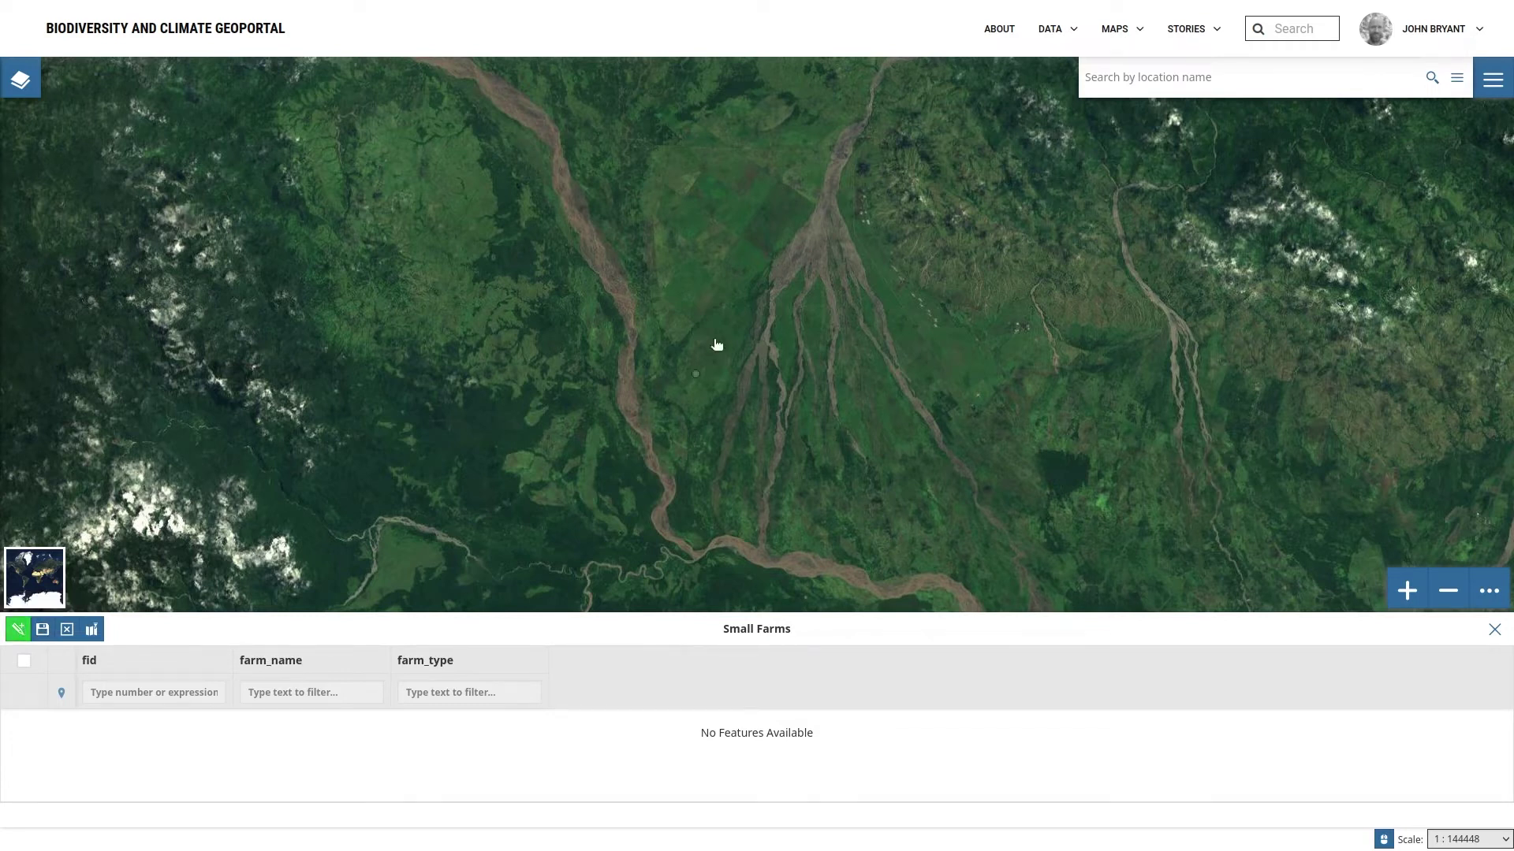
scroll(773, 165, "up", 1)
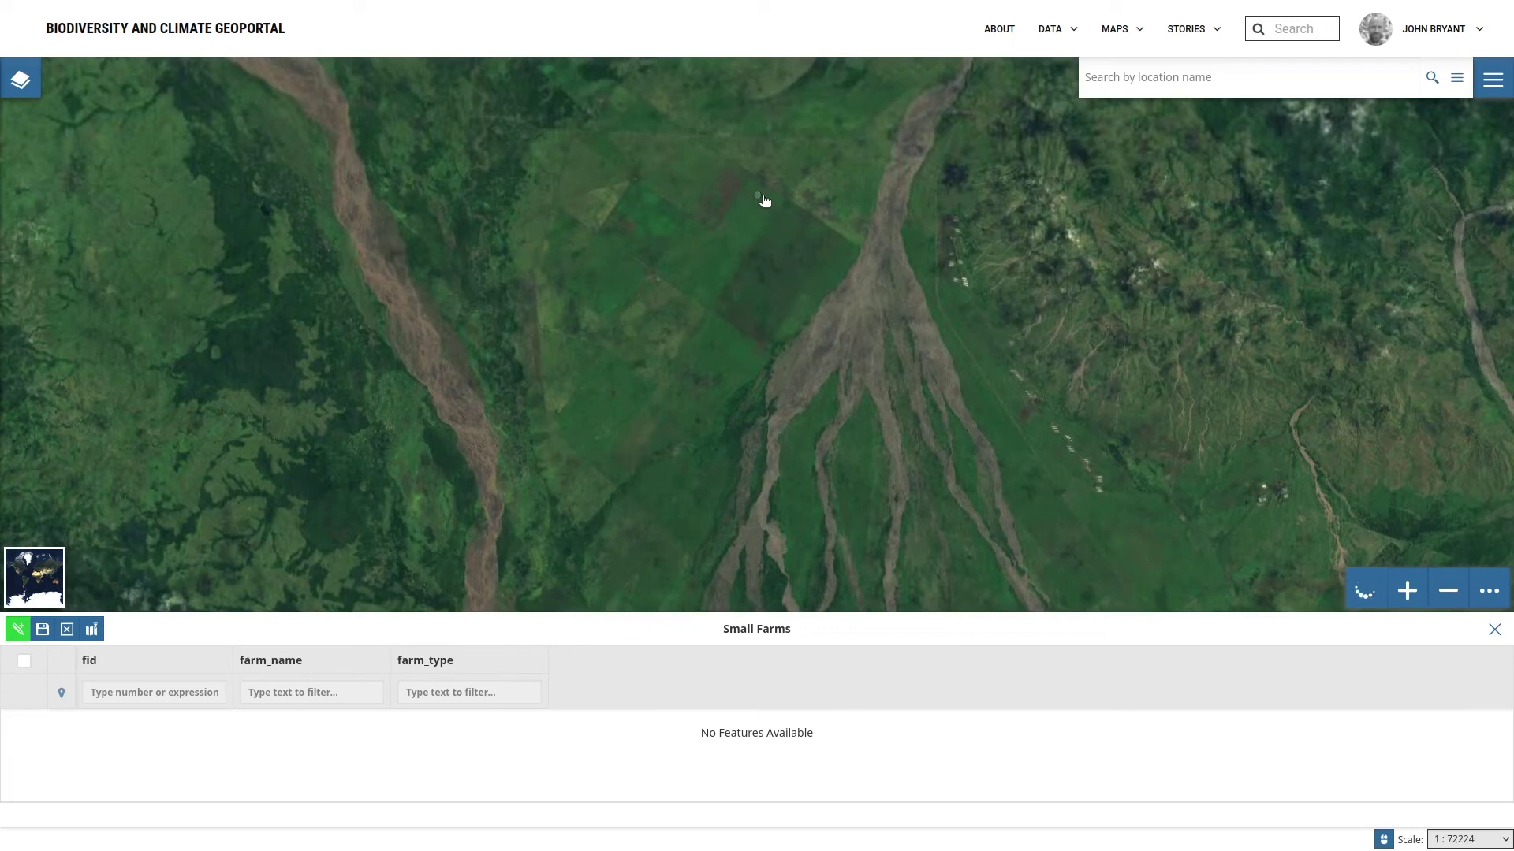
left_click(779, 197)
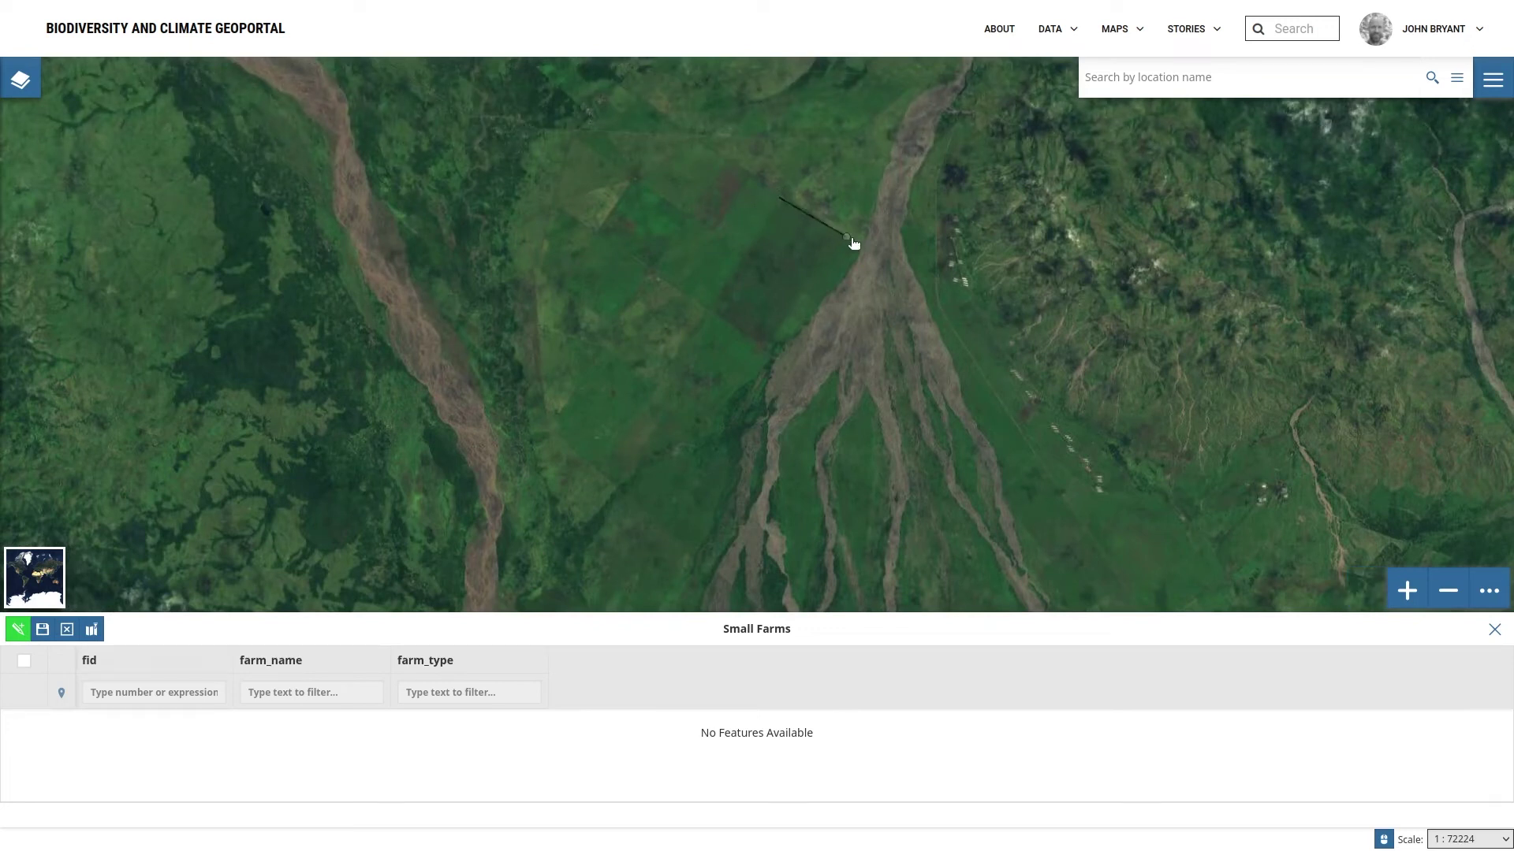
left_click(859, 245)
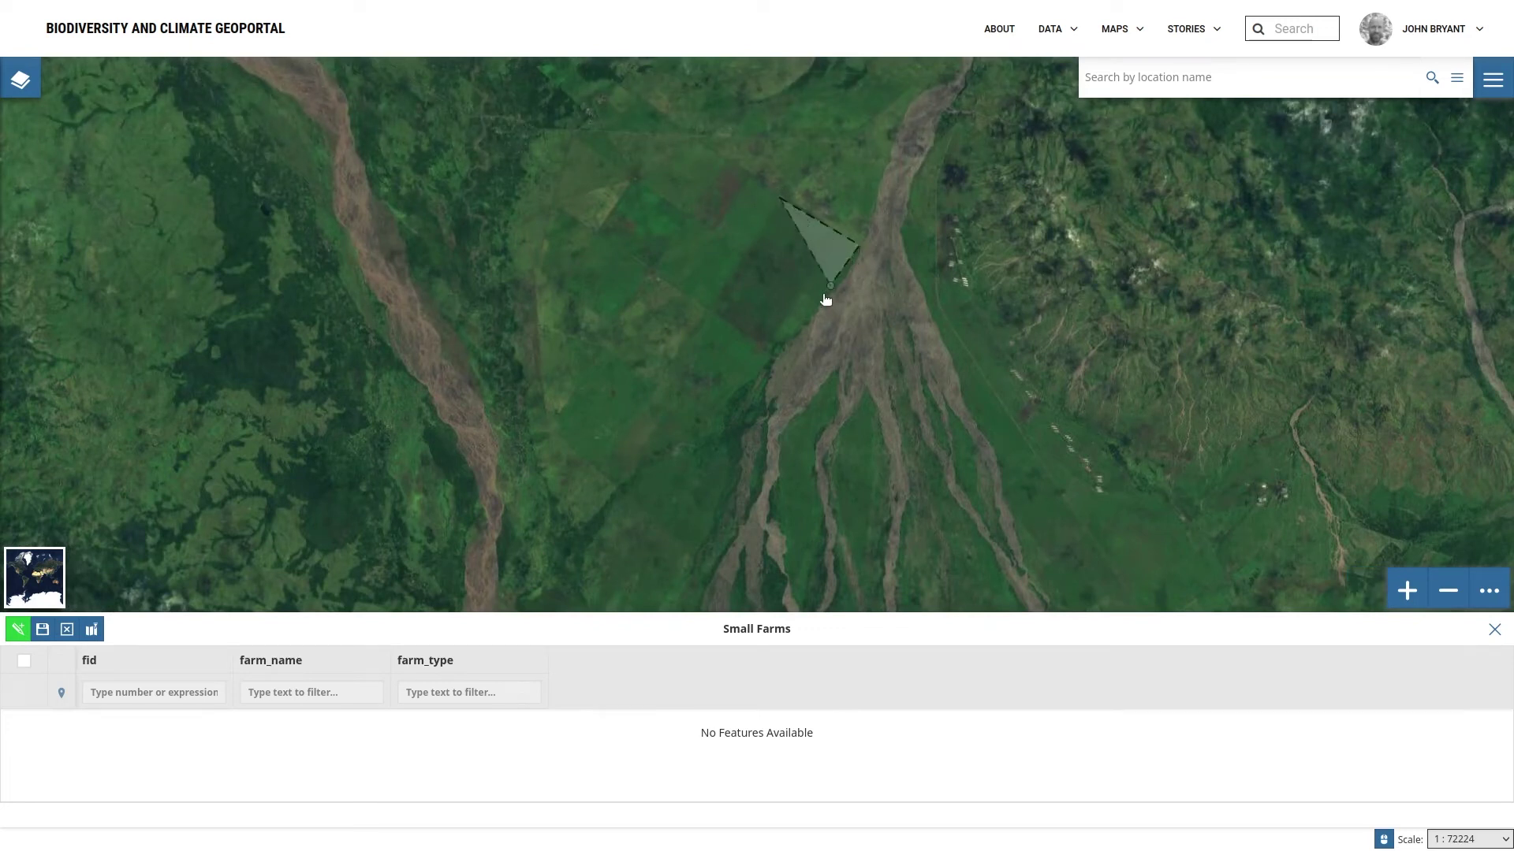
left_click(778, 353)
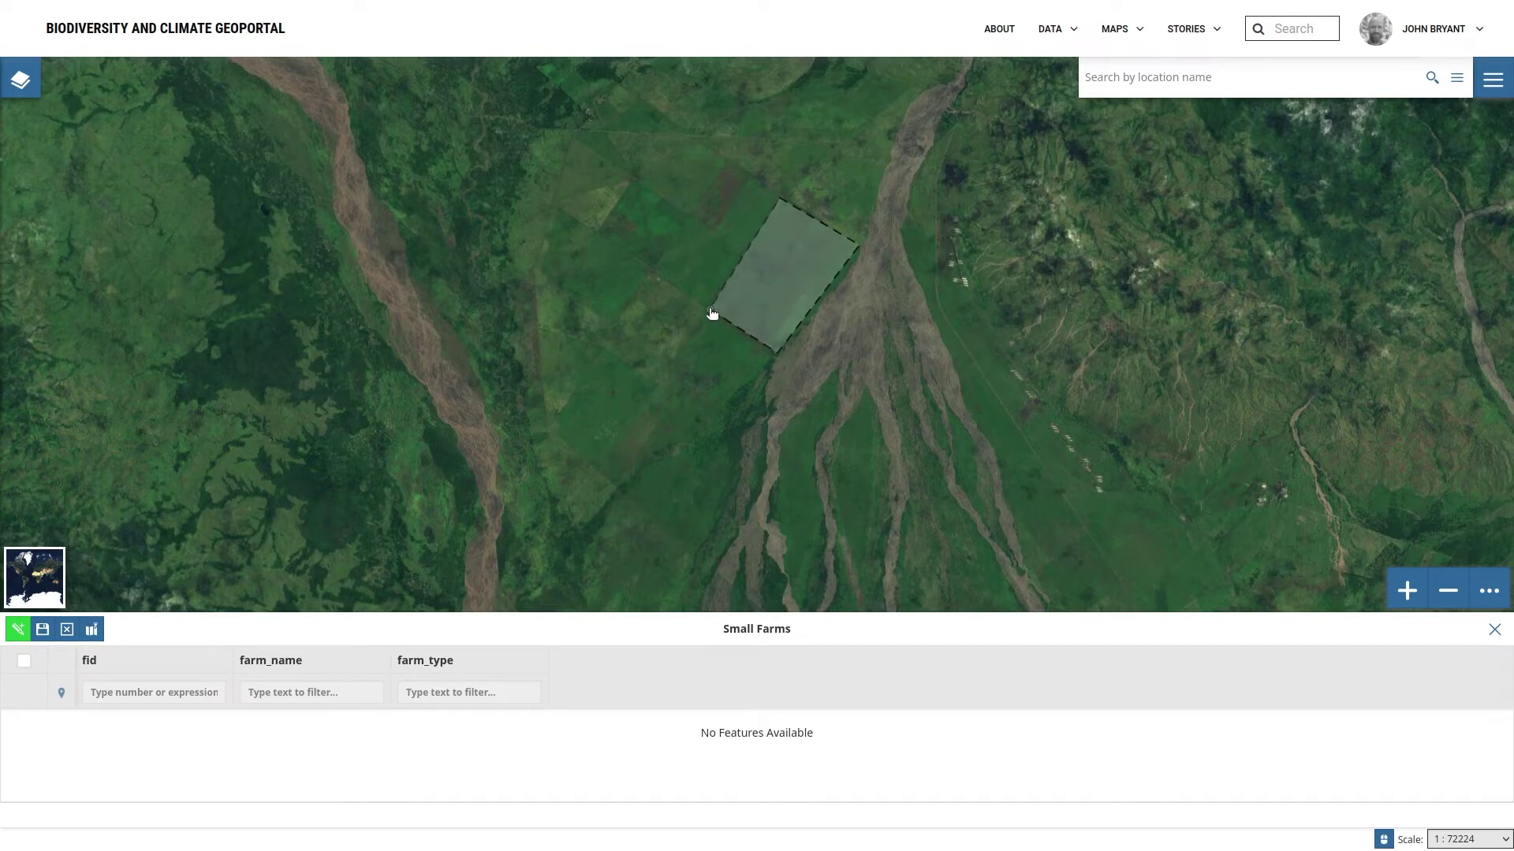
double_click(711, 311)
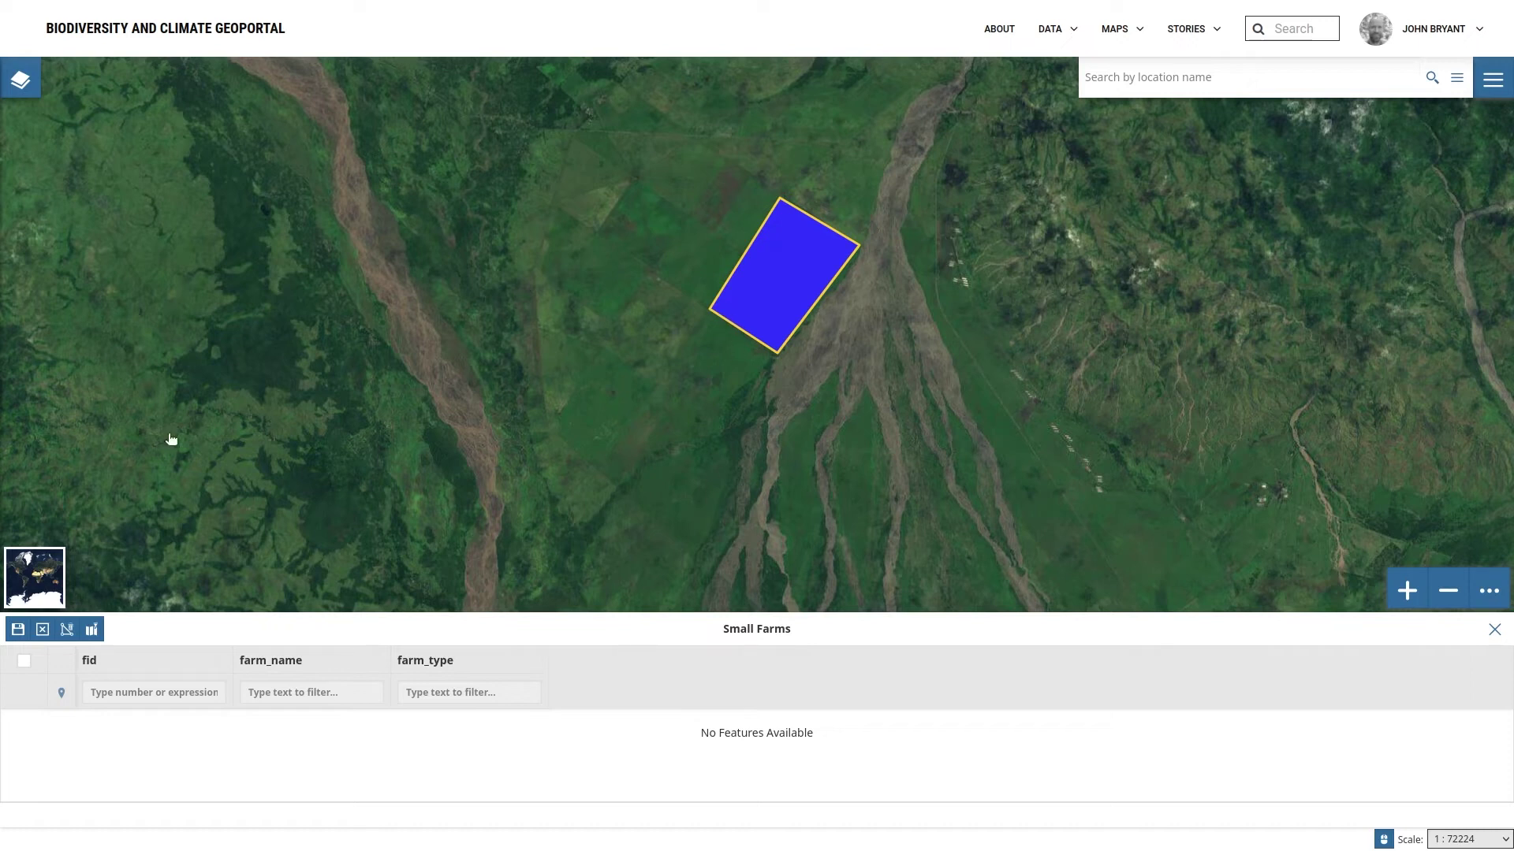
left_click(19, 629)
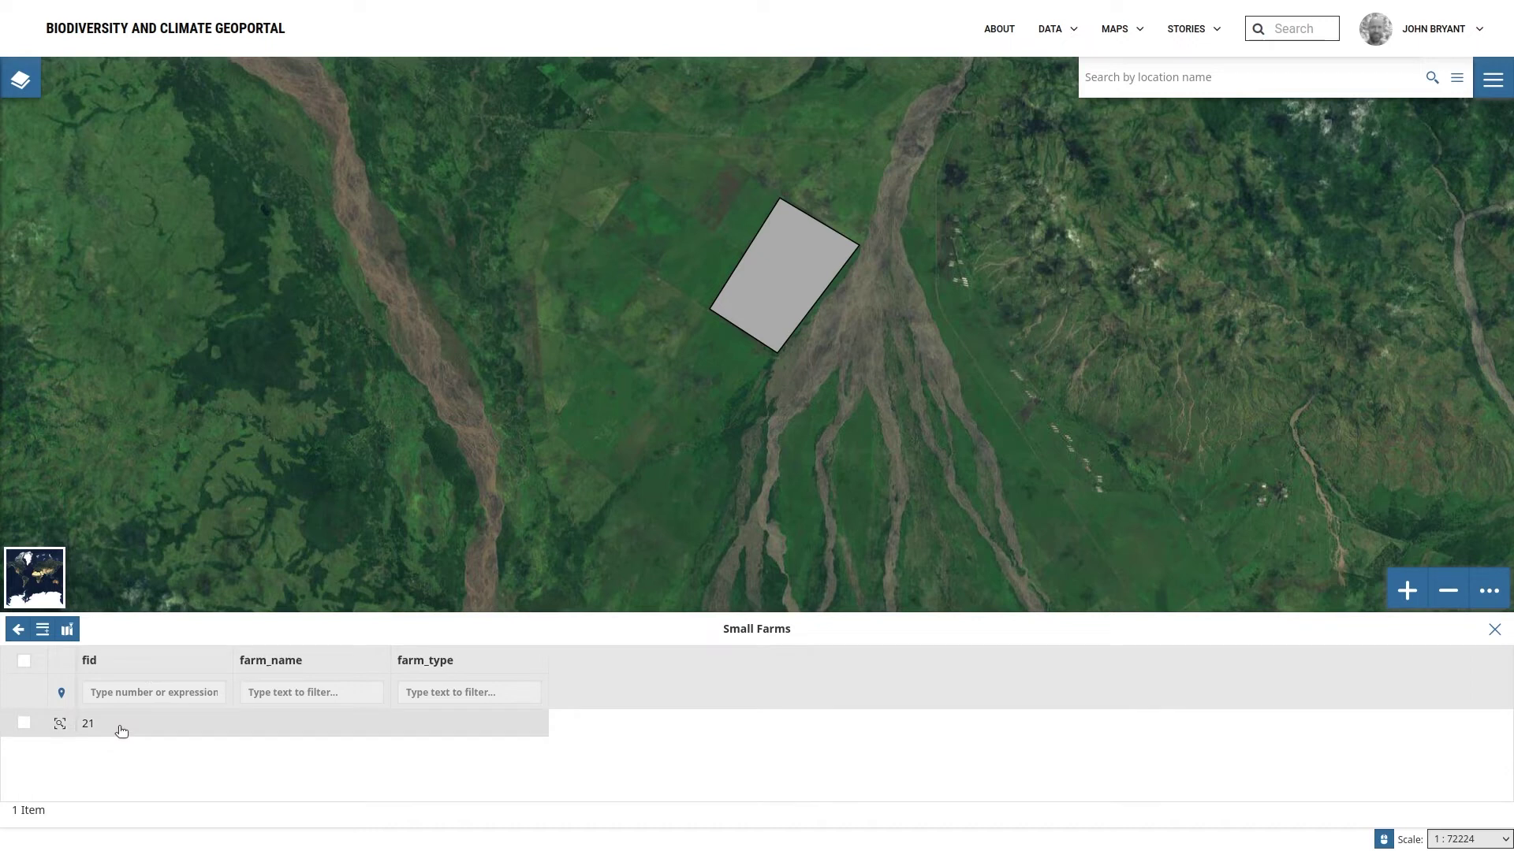
Step: Save feature 21 with farm_name 'River Farm 1' and farm_type 'Banana'
double_click(323, 723)
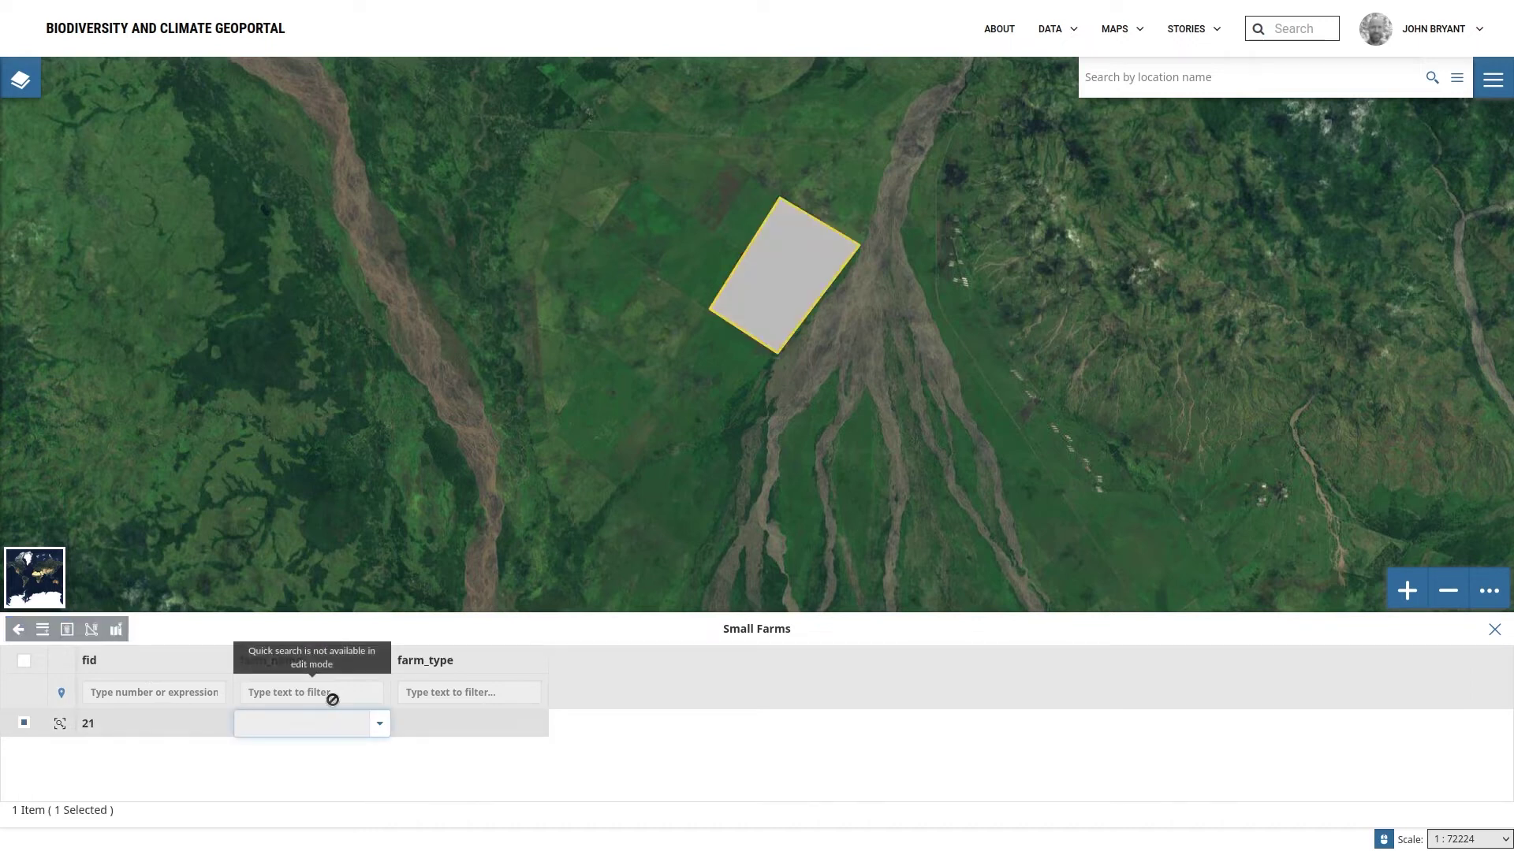
type("River")
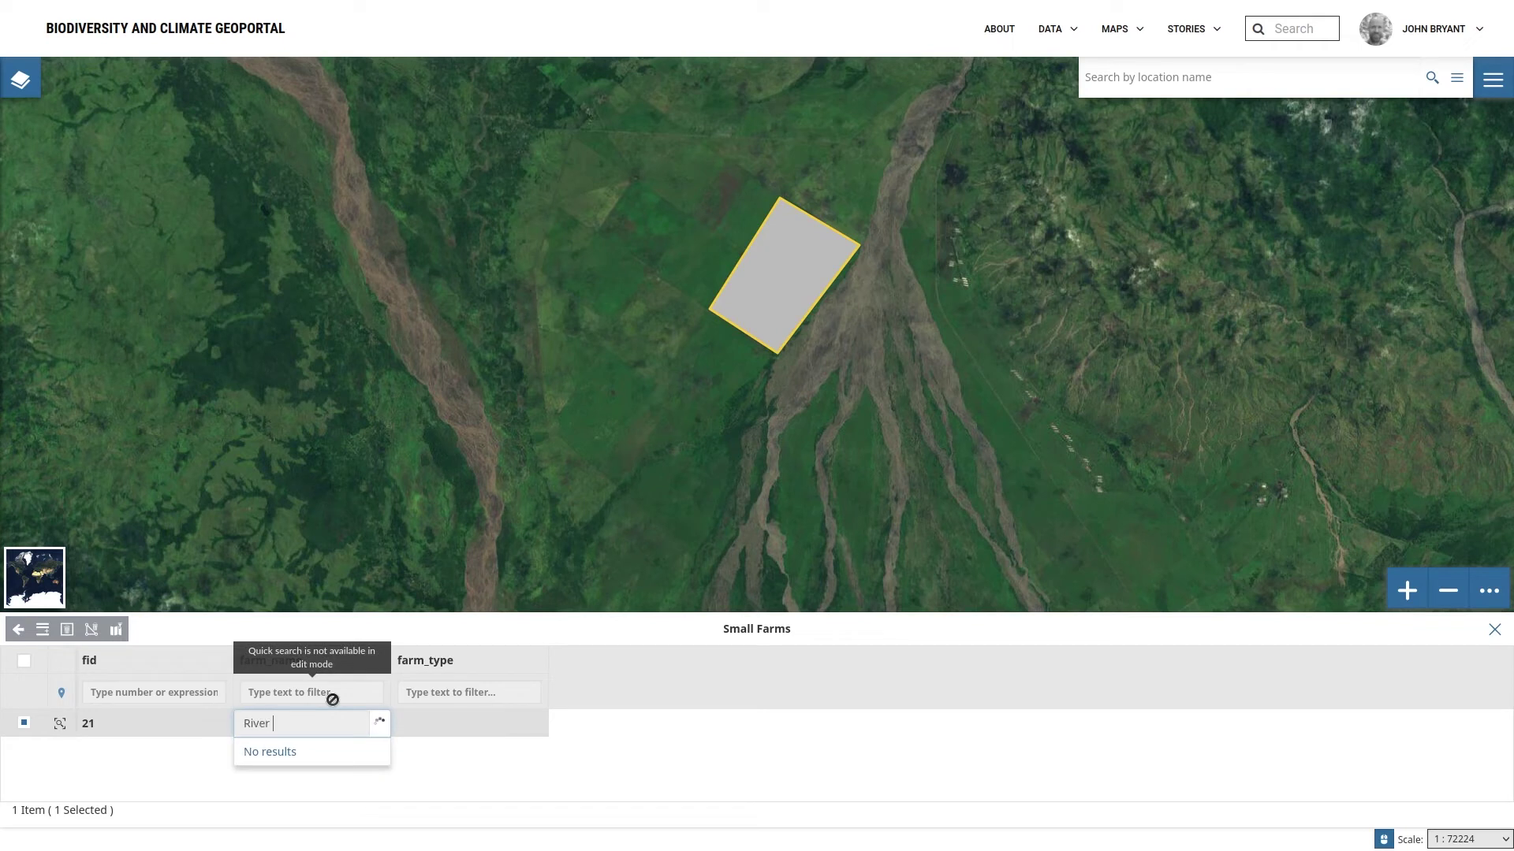
type(" Farm 1")
key("Tab")
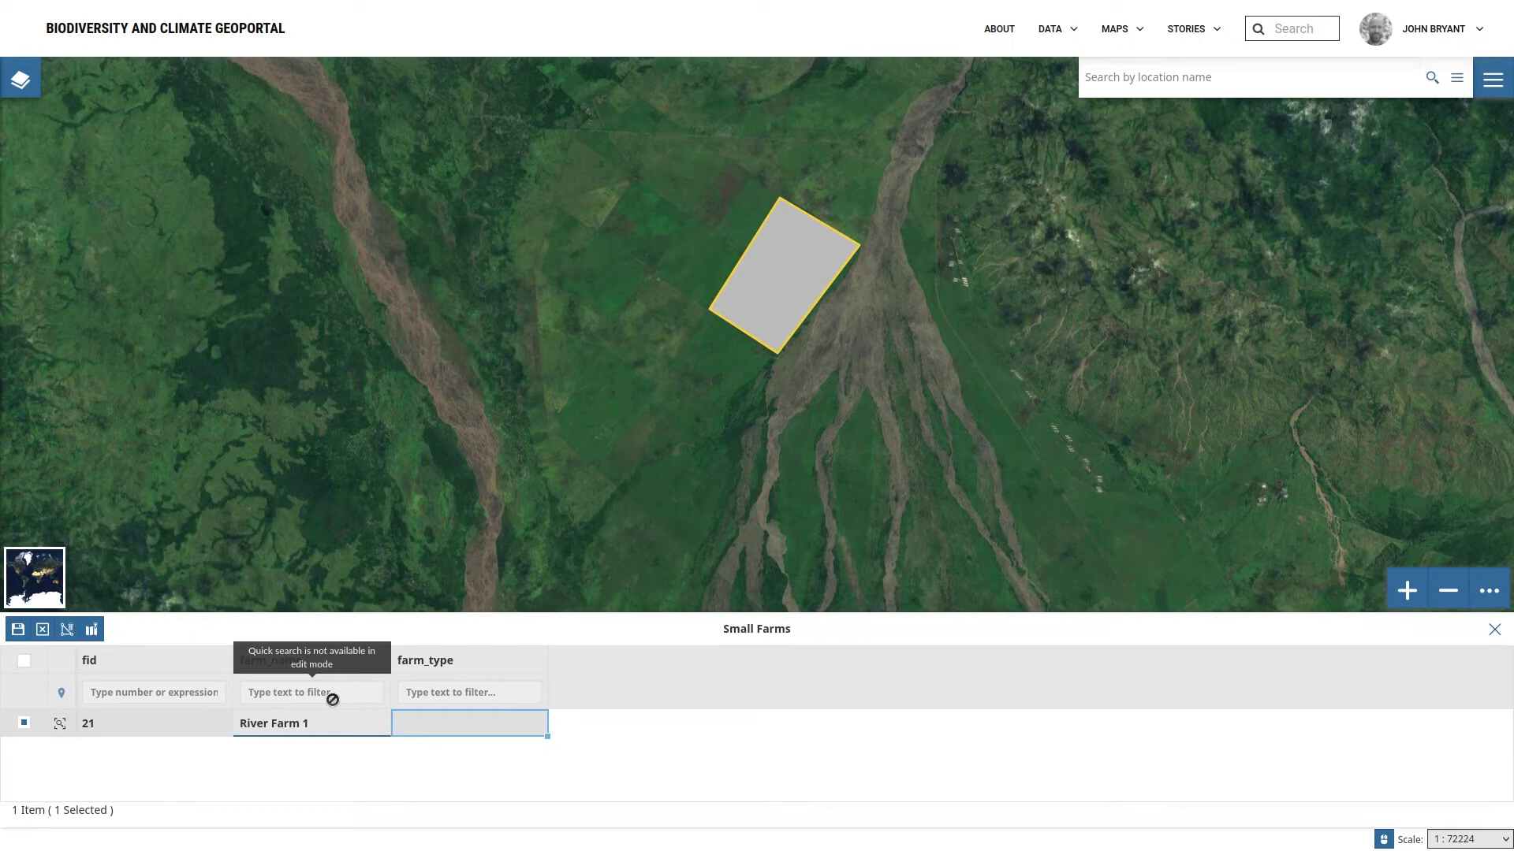
type("Banana")
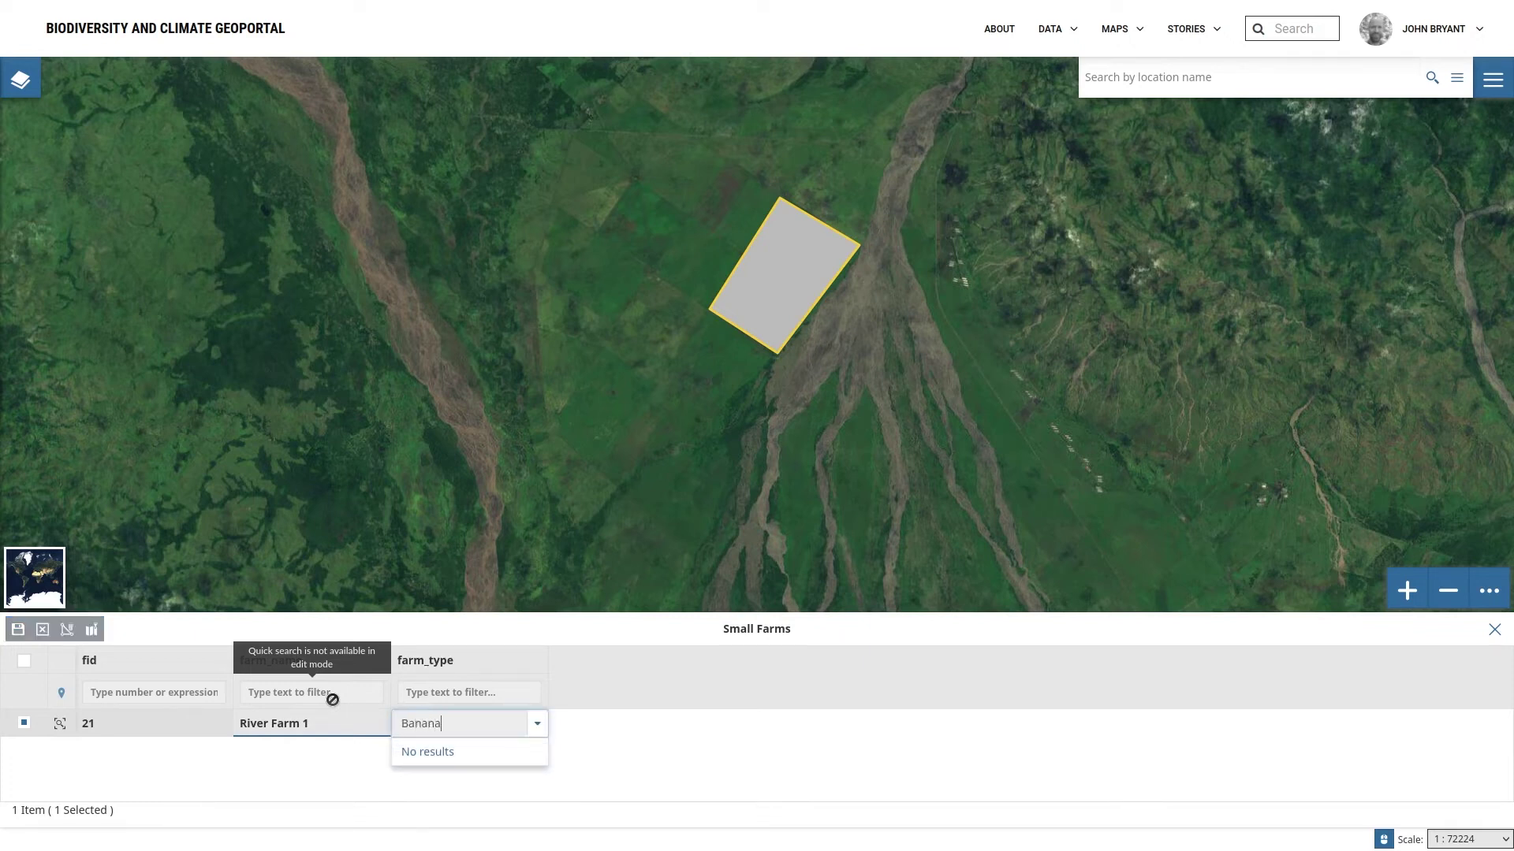
key("Return")
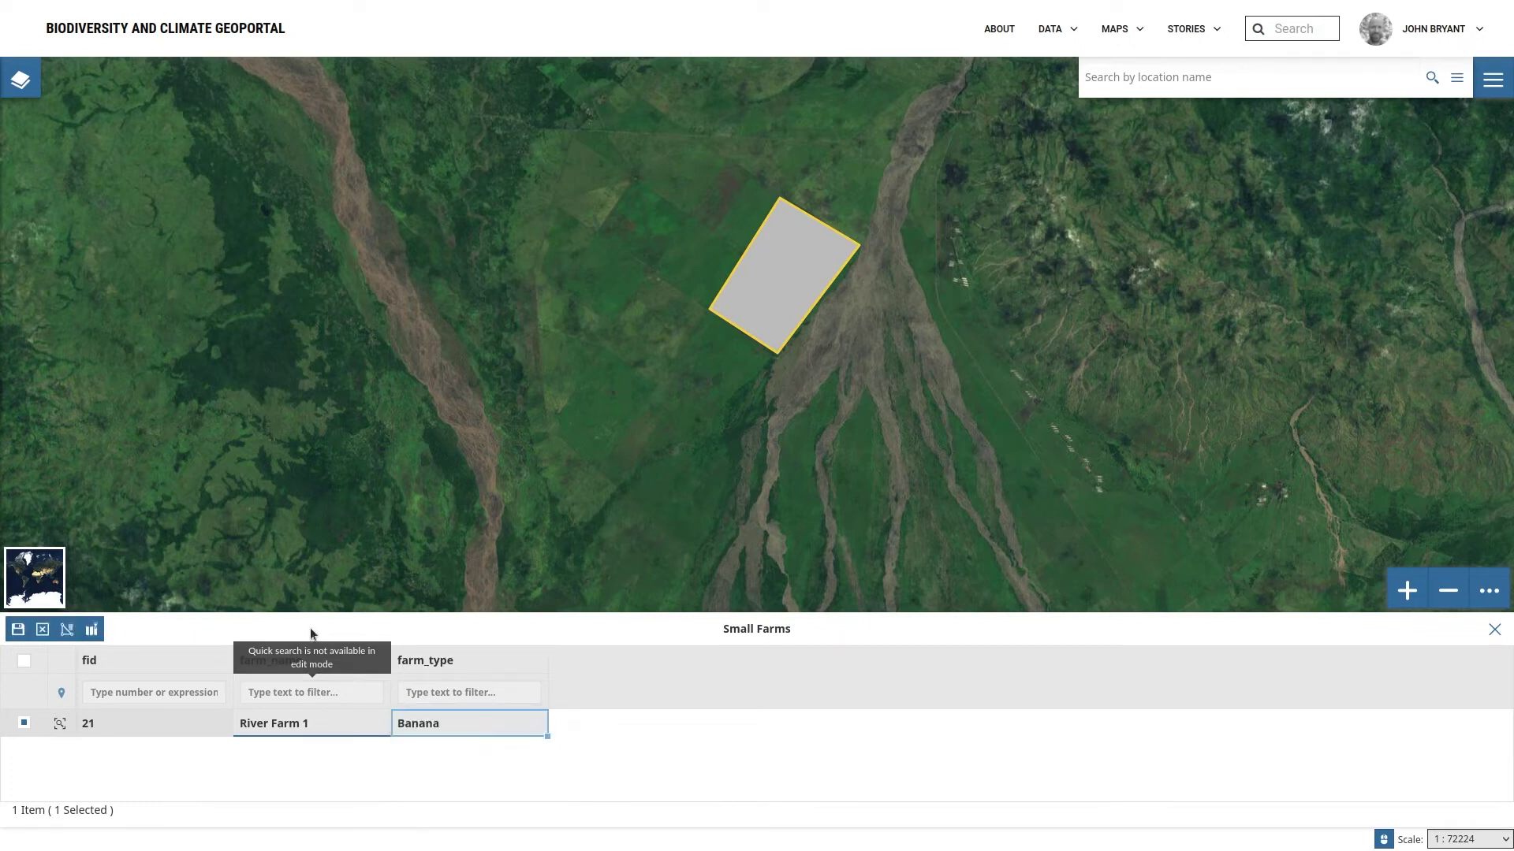
left_click(23, 631)
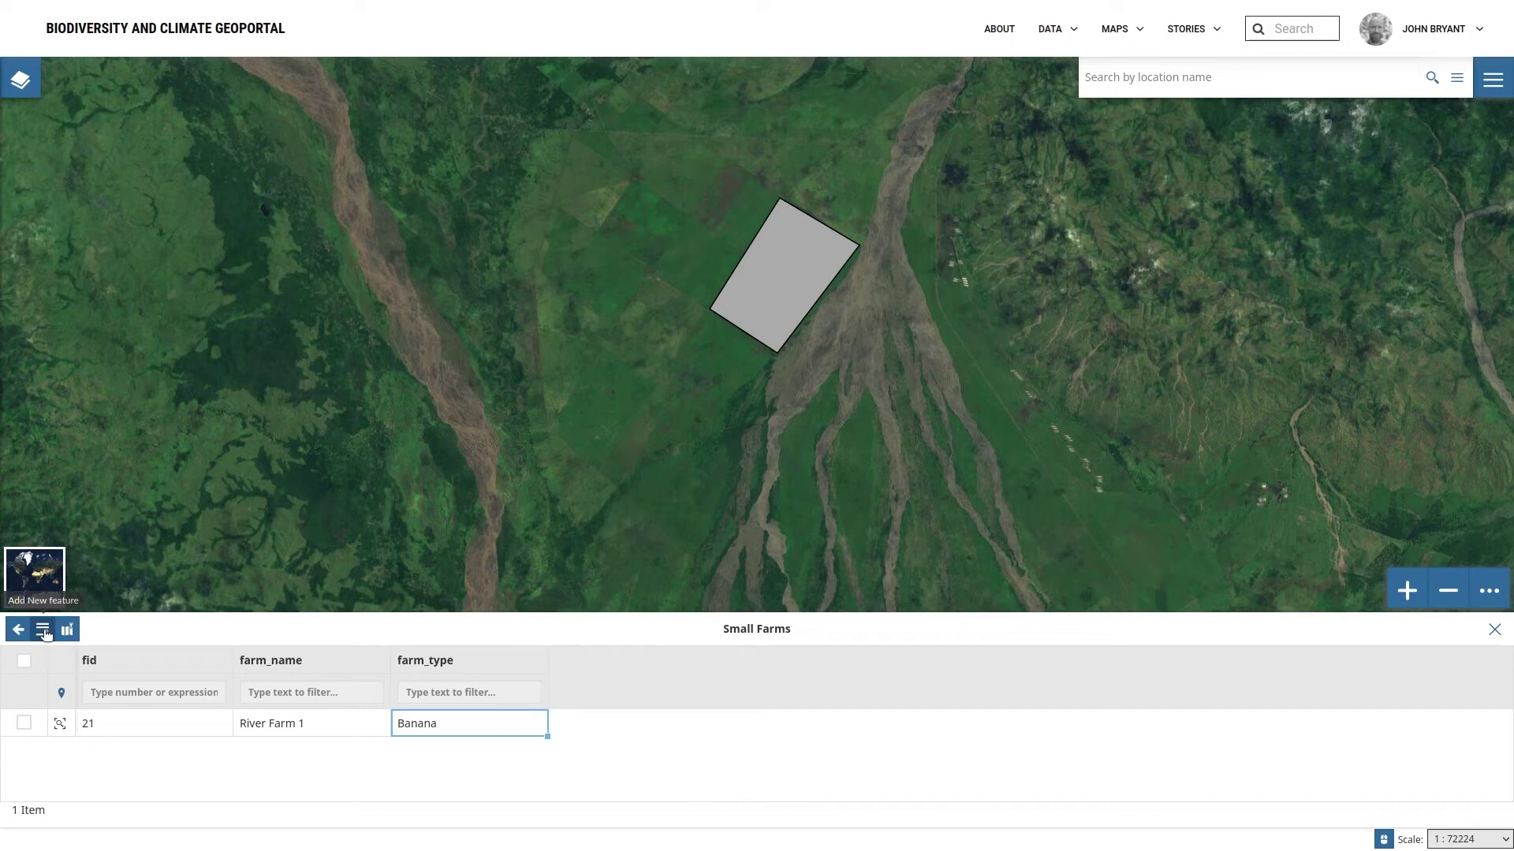
Step: Draw a smaller four-cornered farm polygon northwest of River Farm 1 as feature 22
left_click(45, 633)
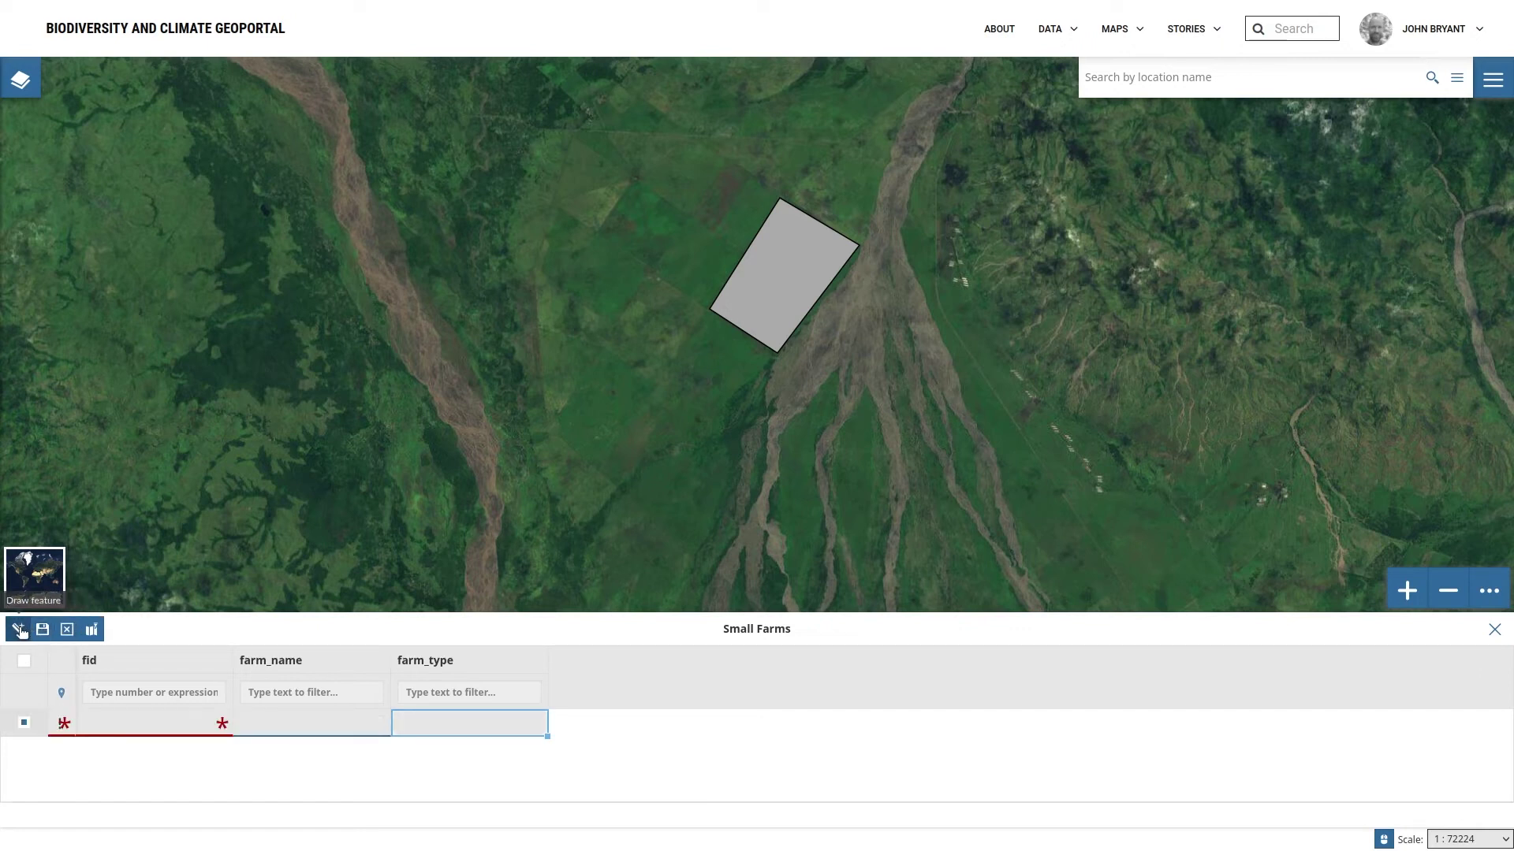
left_click(20, 630)
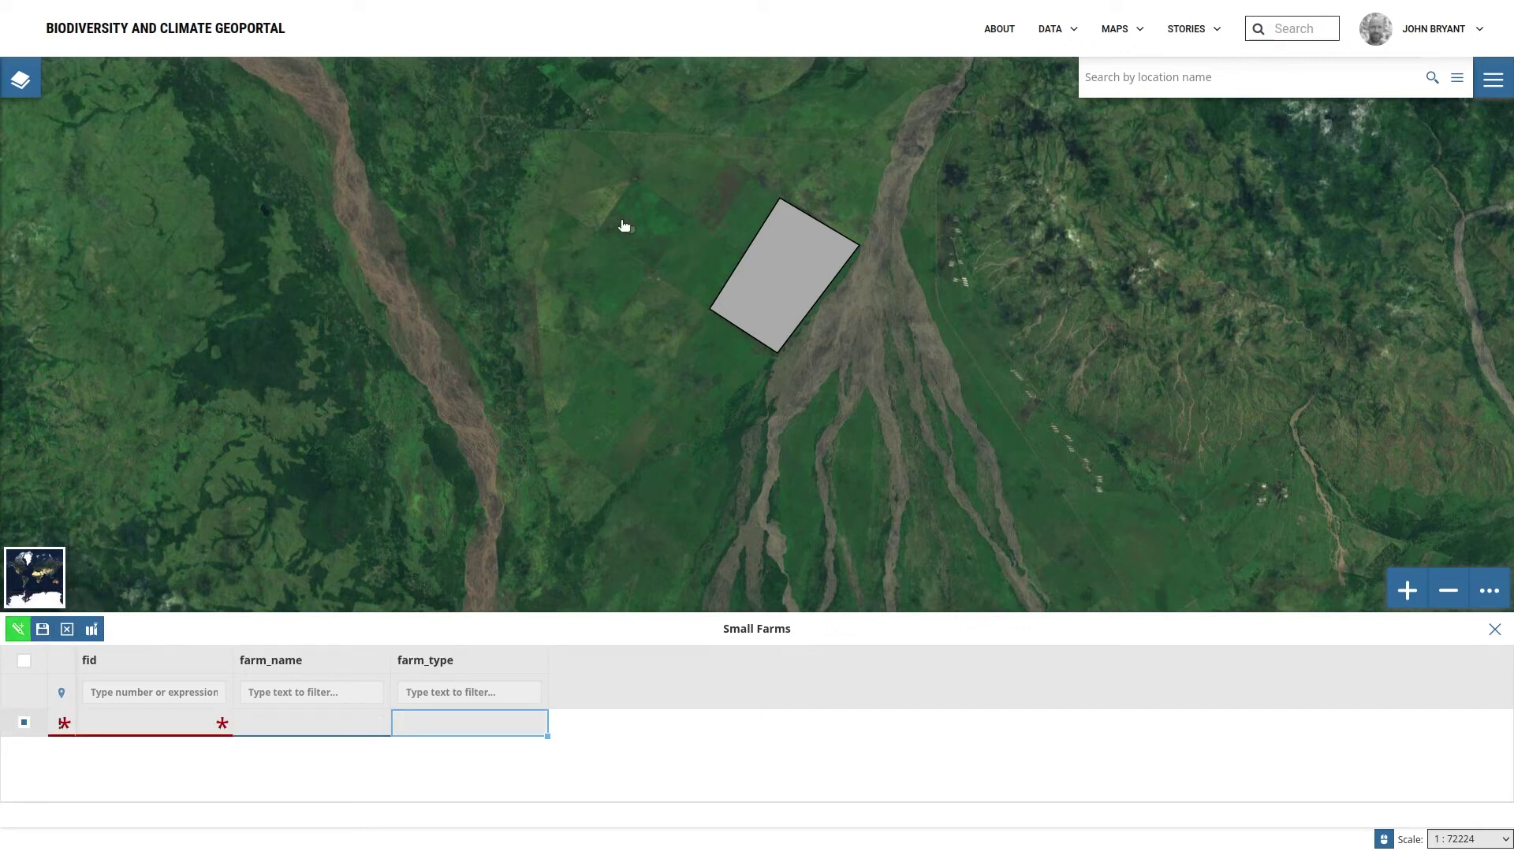
left_click(601, 229)
left_click(639, 184)
left_click(689, 219)
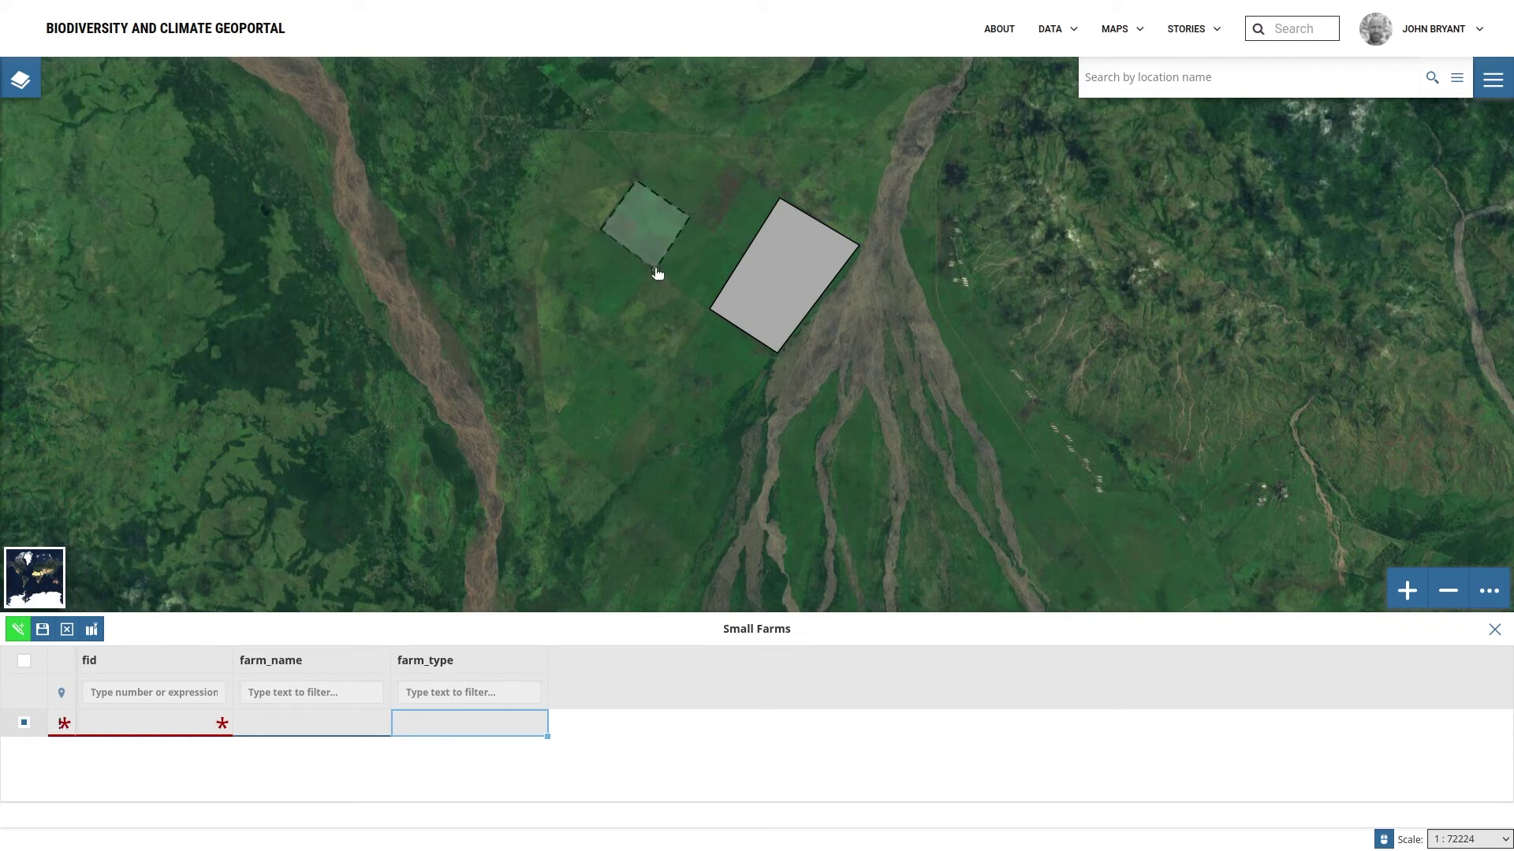
double_click(657, 270)
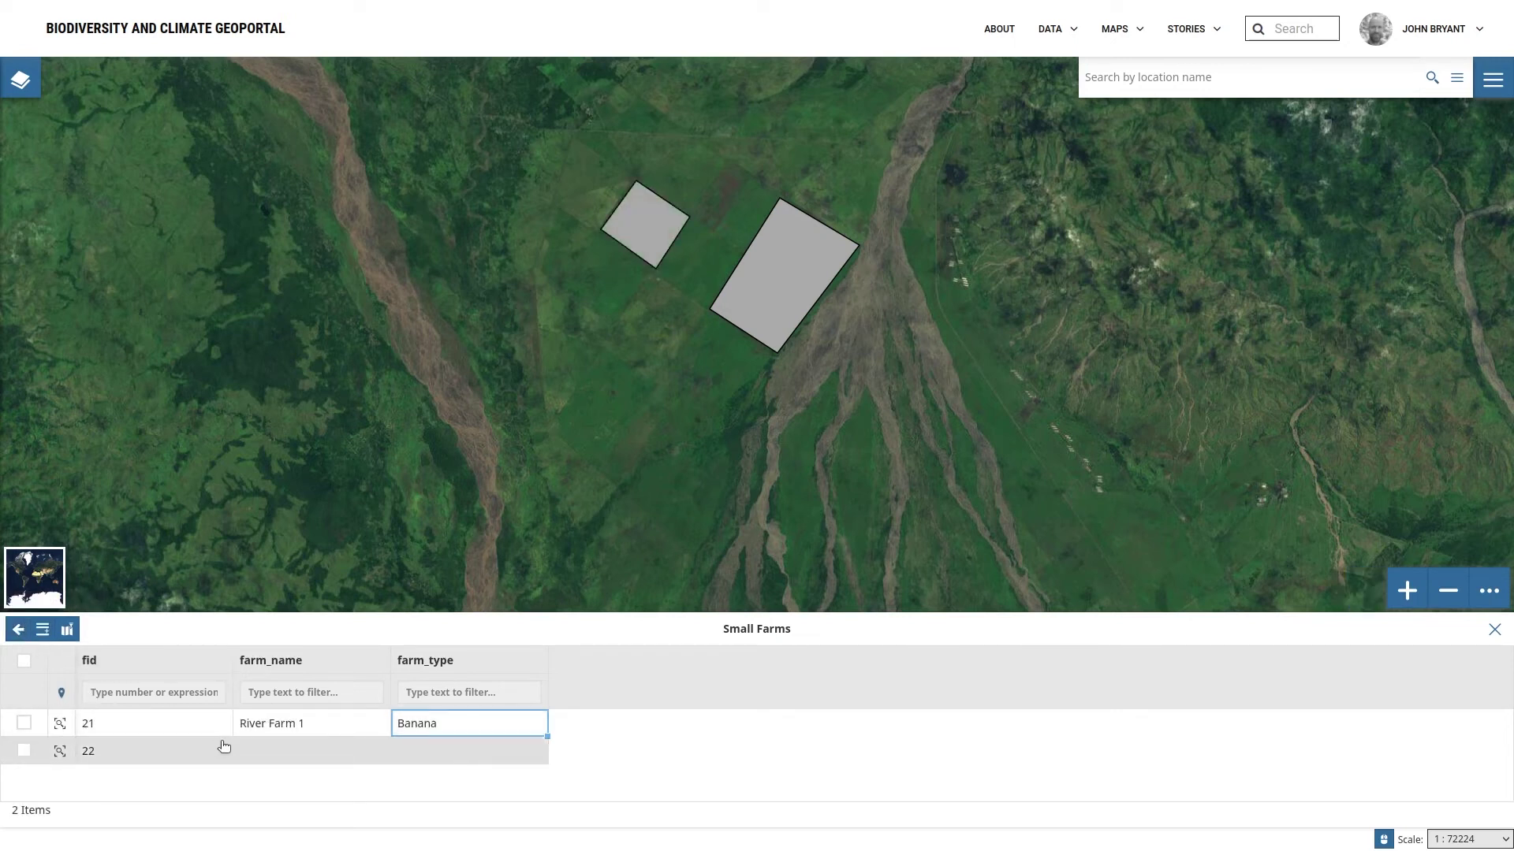
Step: Save feature 22 with farm_name 'River Farm 2' and farm_type 'Coconut'
left_click(274, 751)
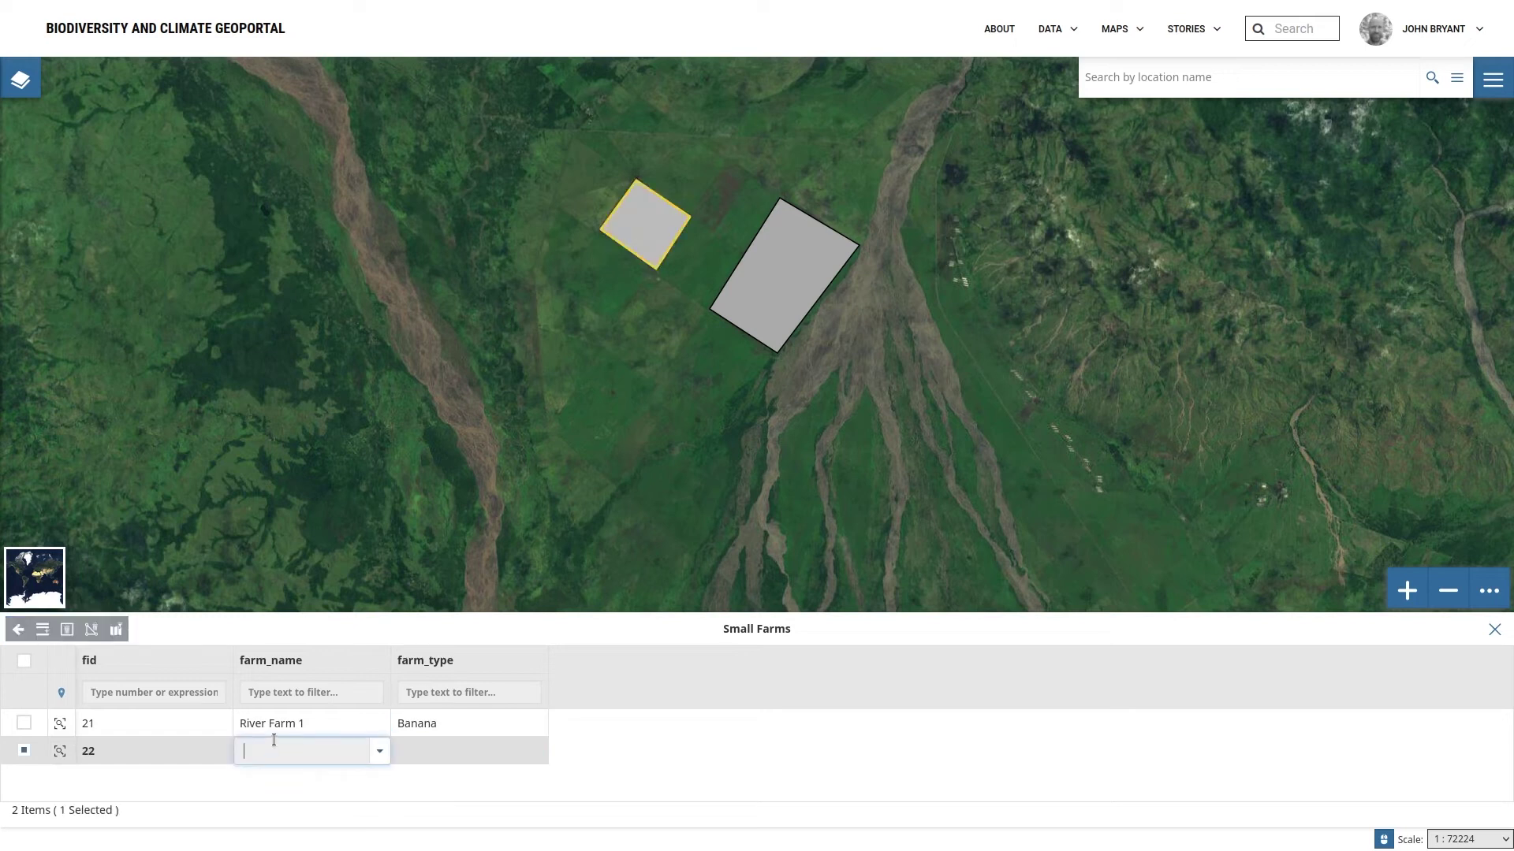
type("River Farm 2")
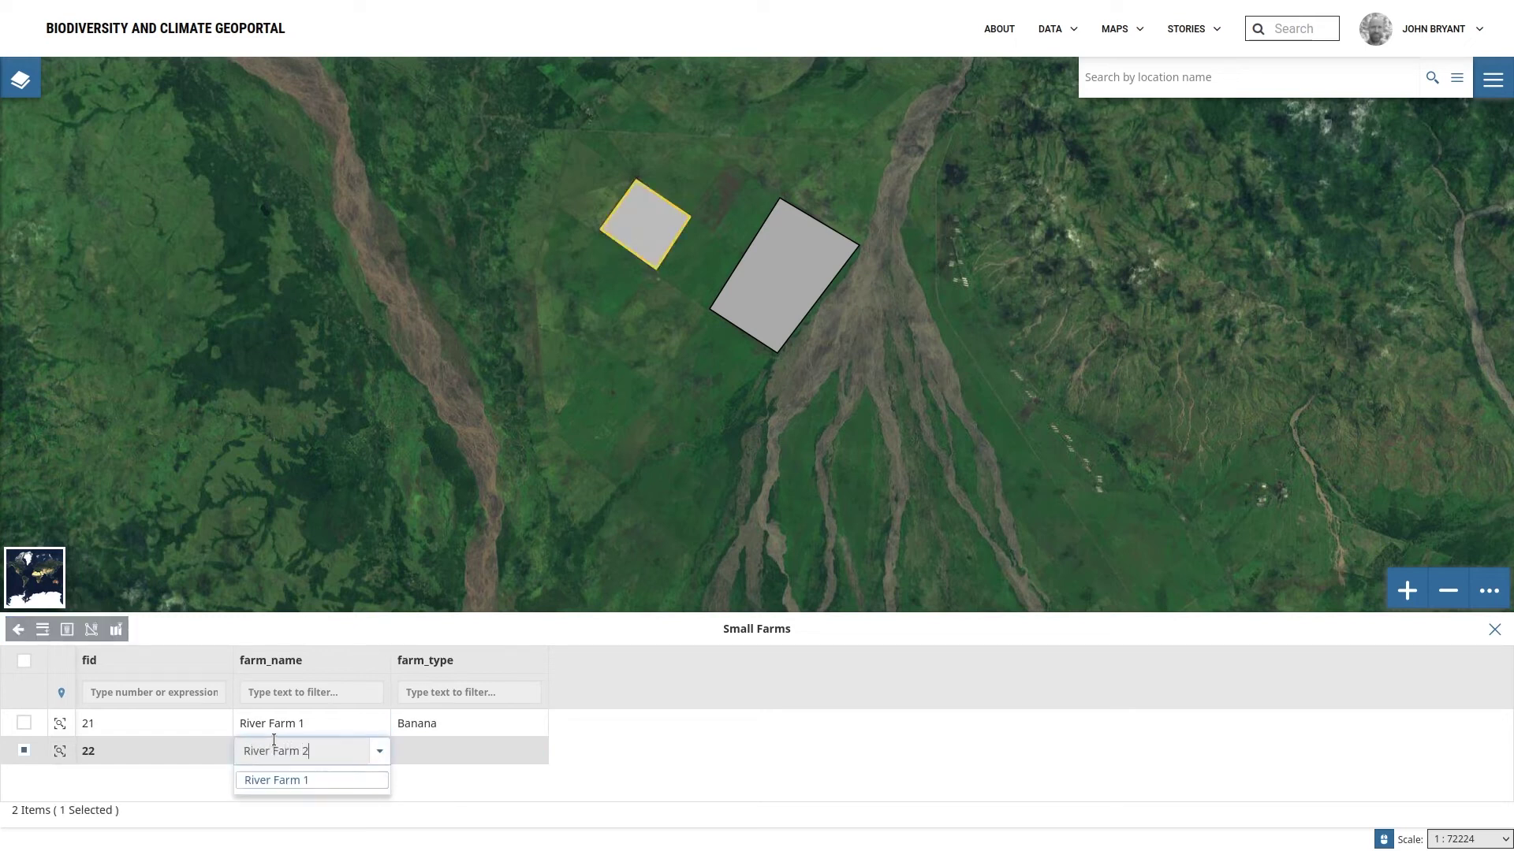
key("Tab")
type("Coconut")
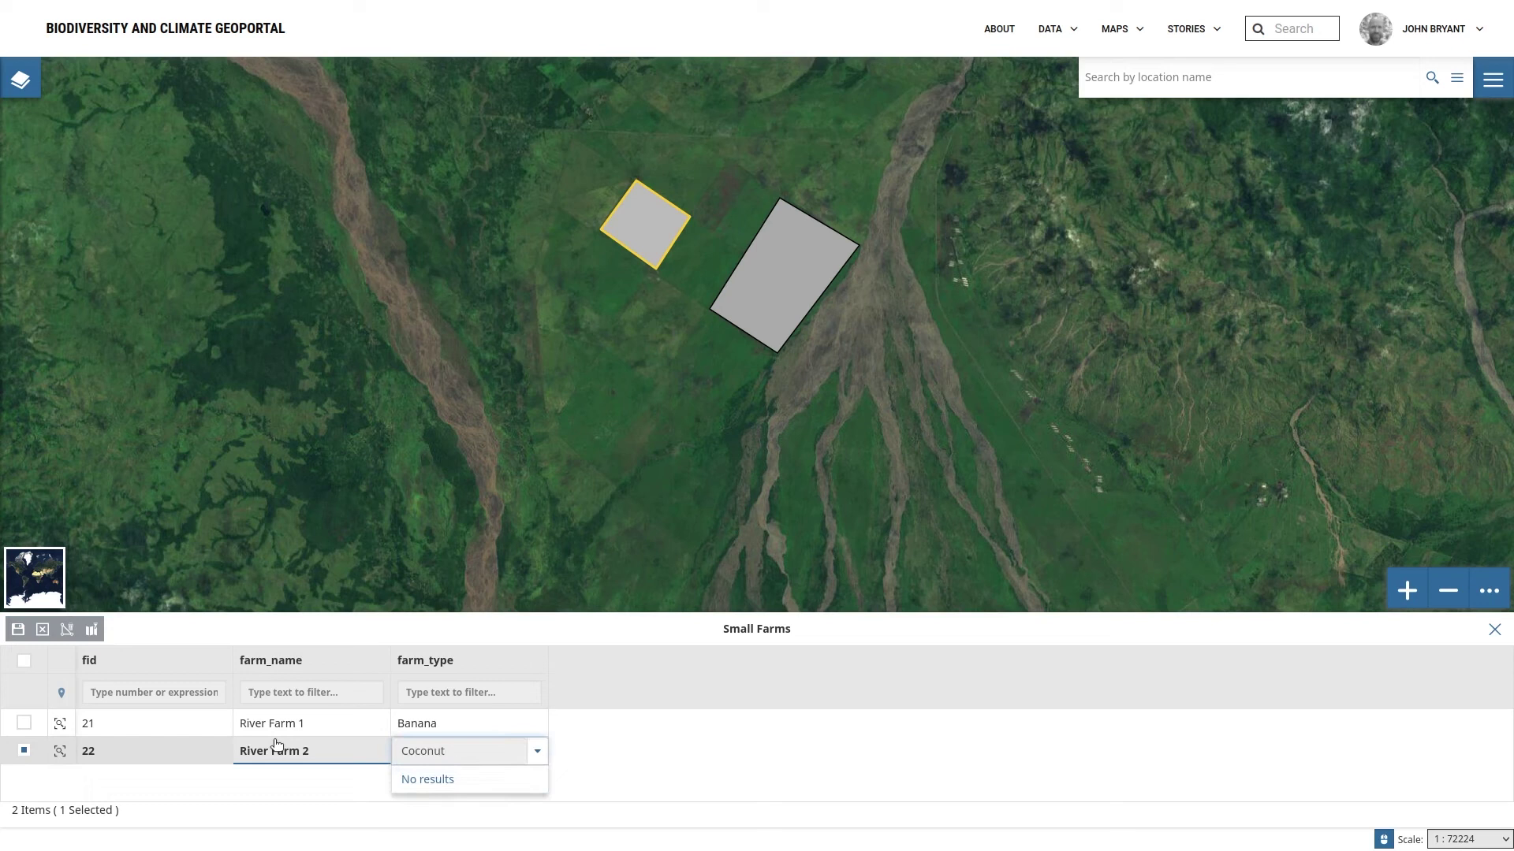
key("Return")
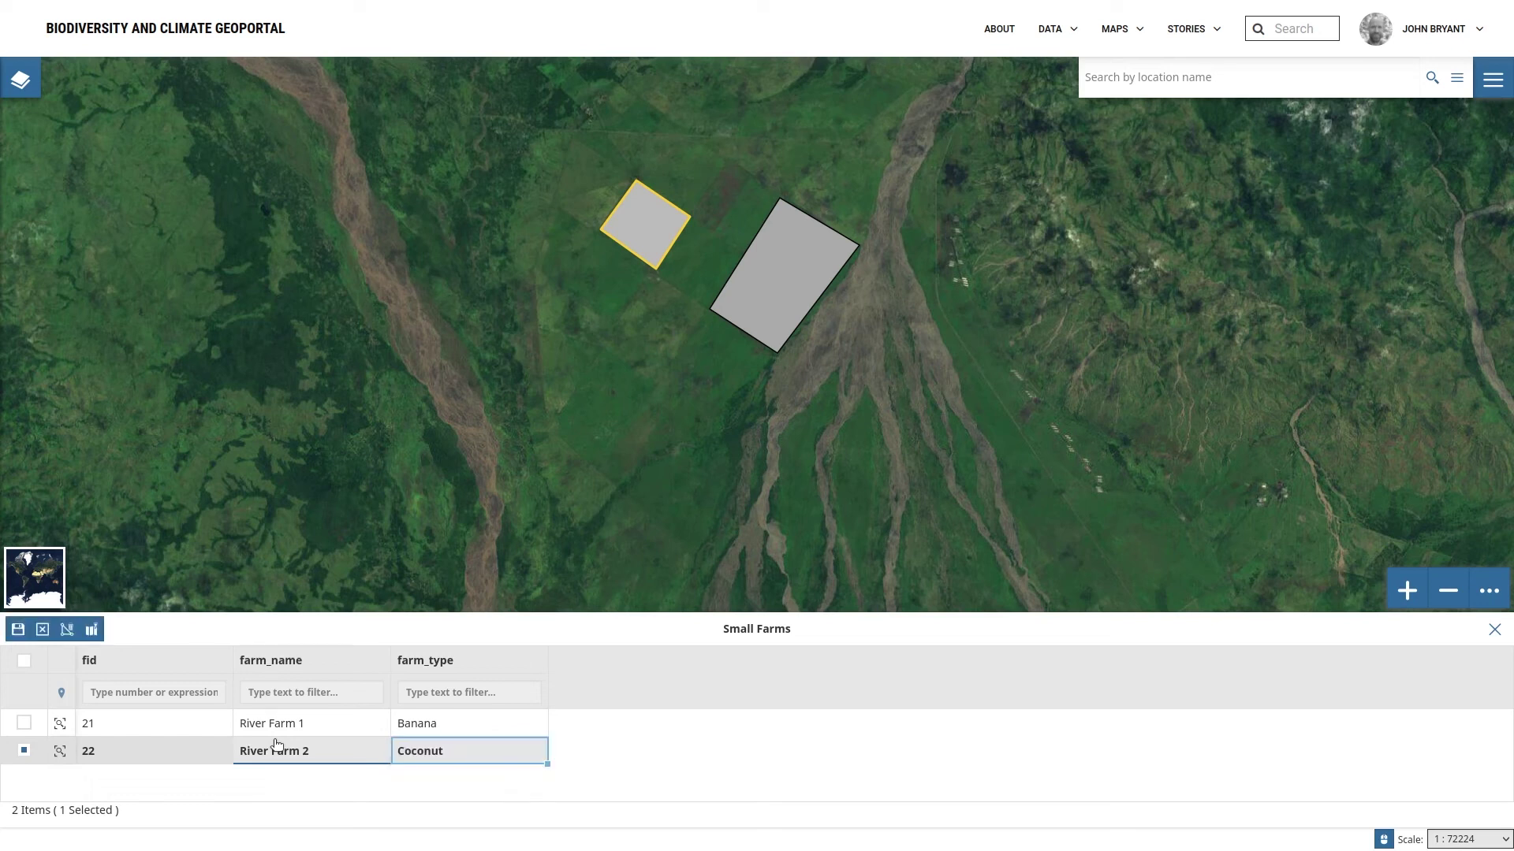
left_click(18, 630)
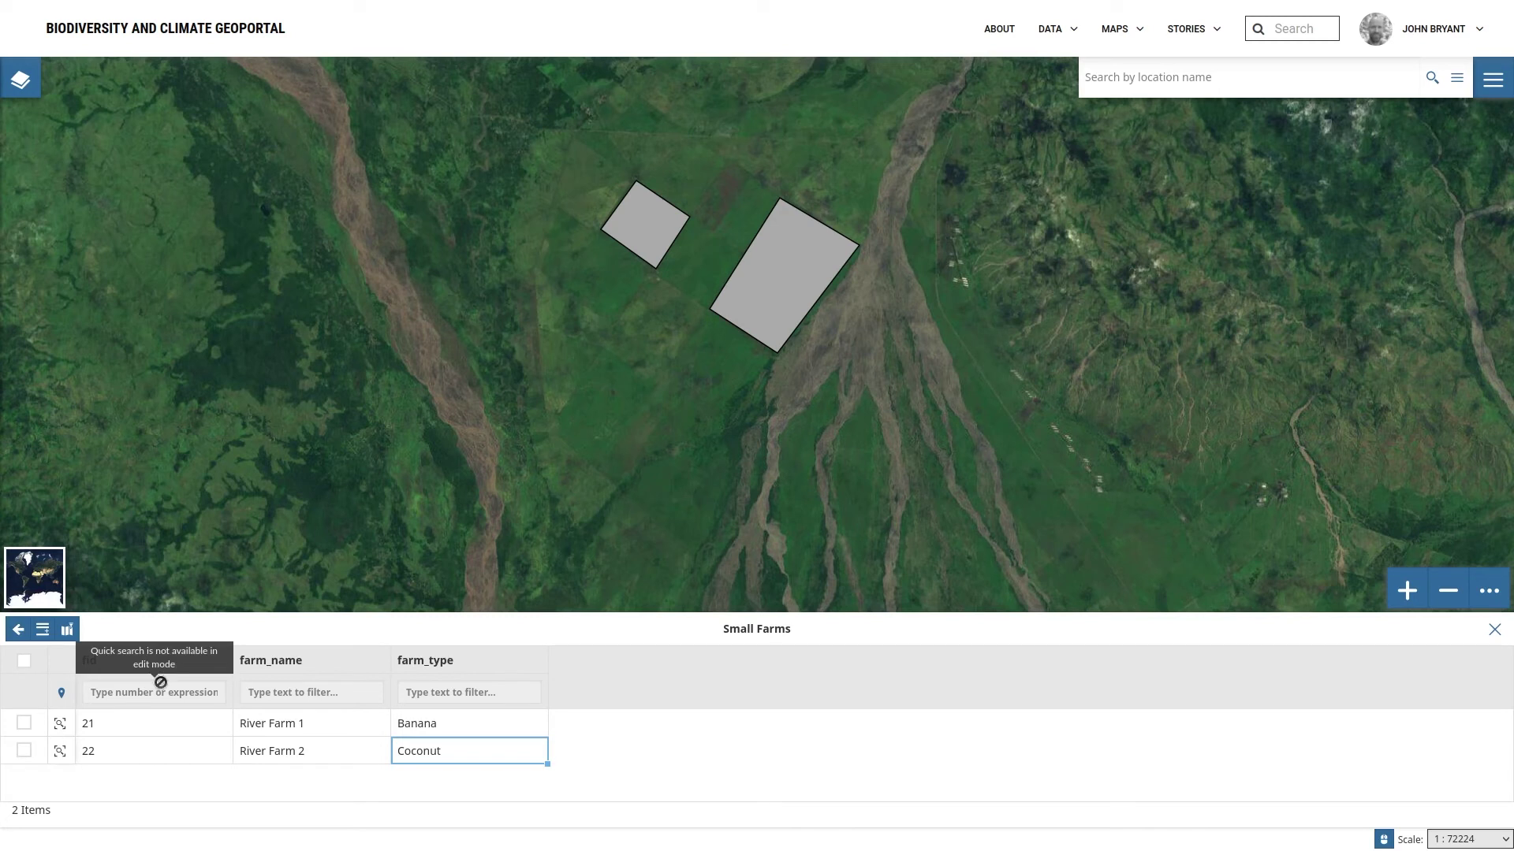
Step: Reshape River Farm 2 into a five-sided outline, save it, and quit edit mode
left_click(640, 209)
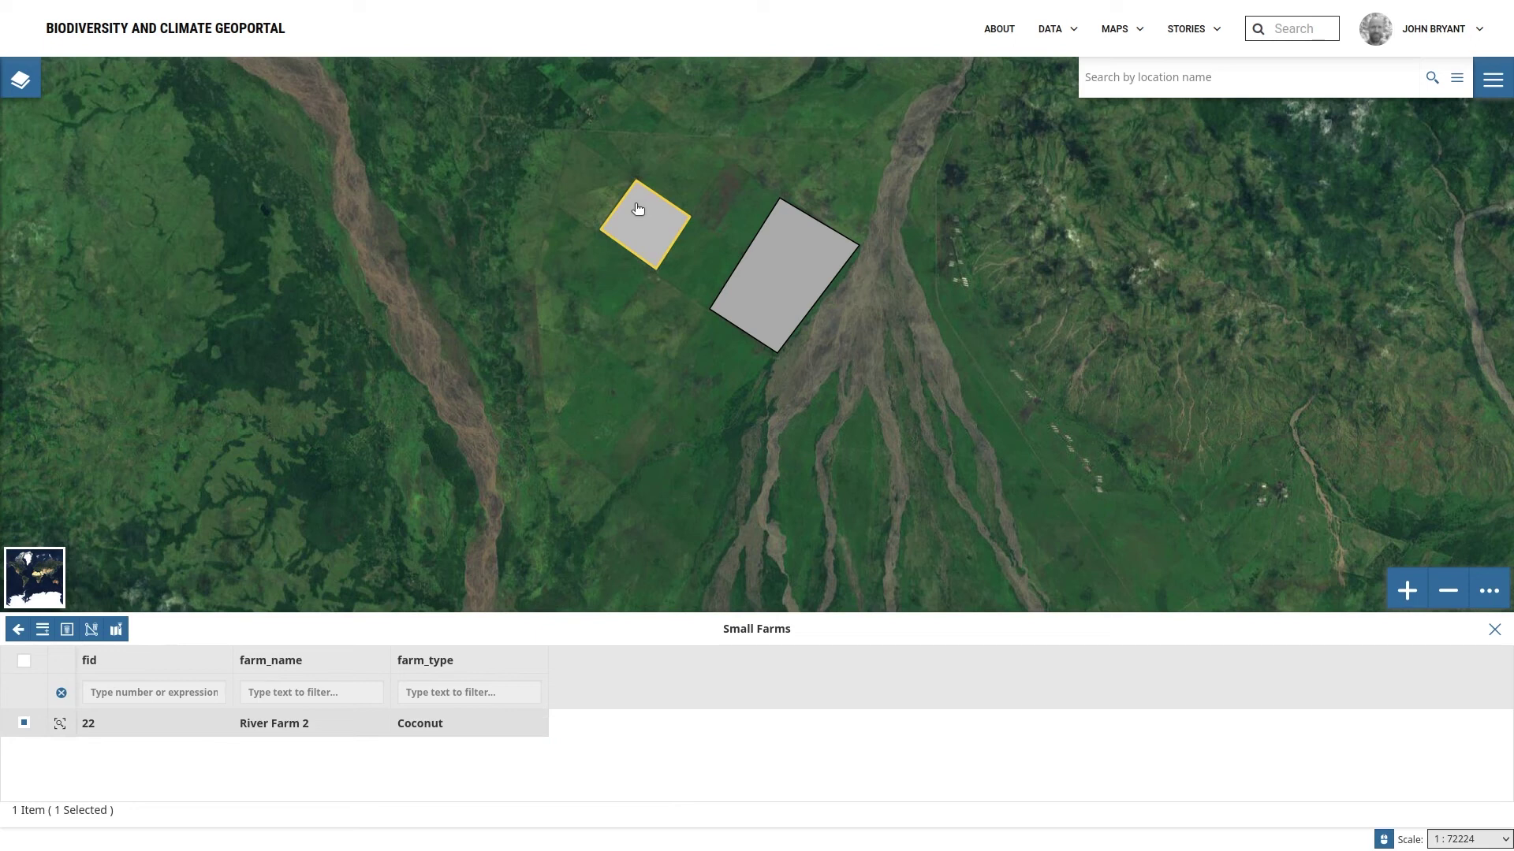
scroll(638, 207, "up", 1)
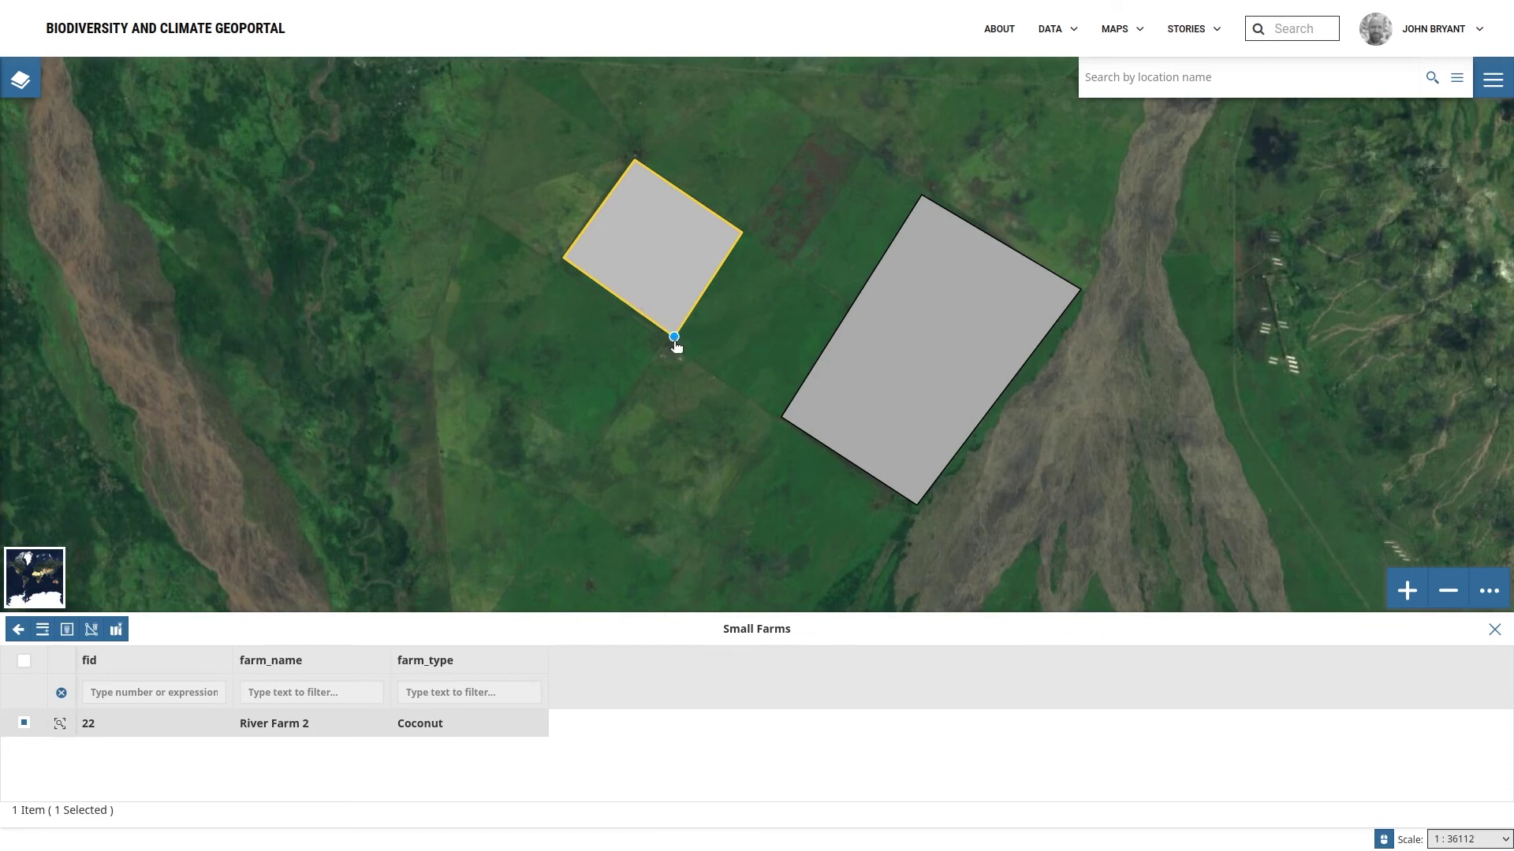
left_click_drag(676, 341, 671, 339)
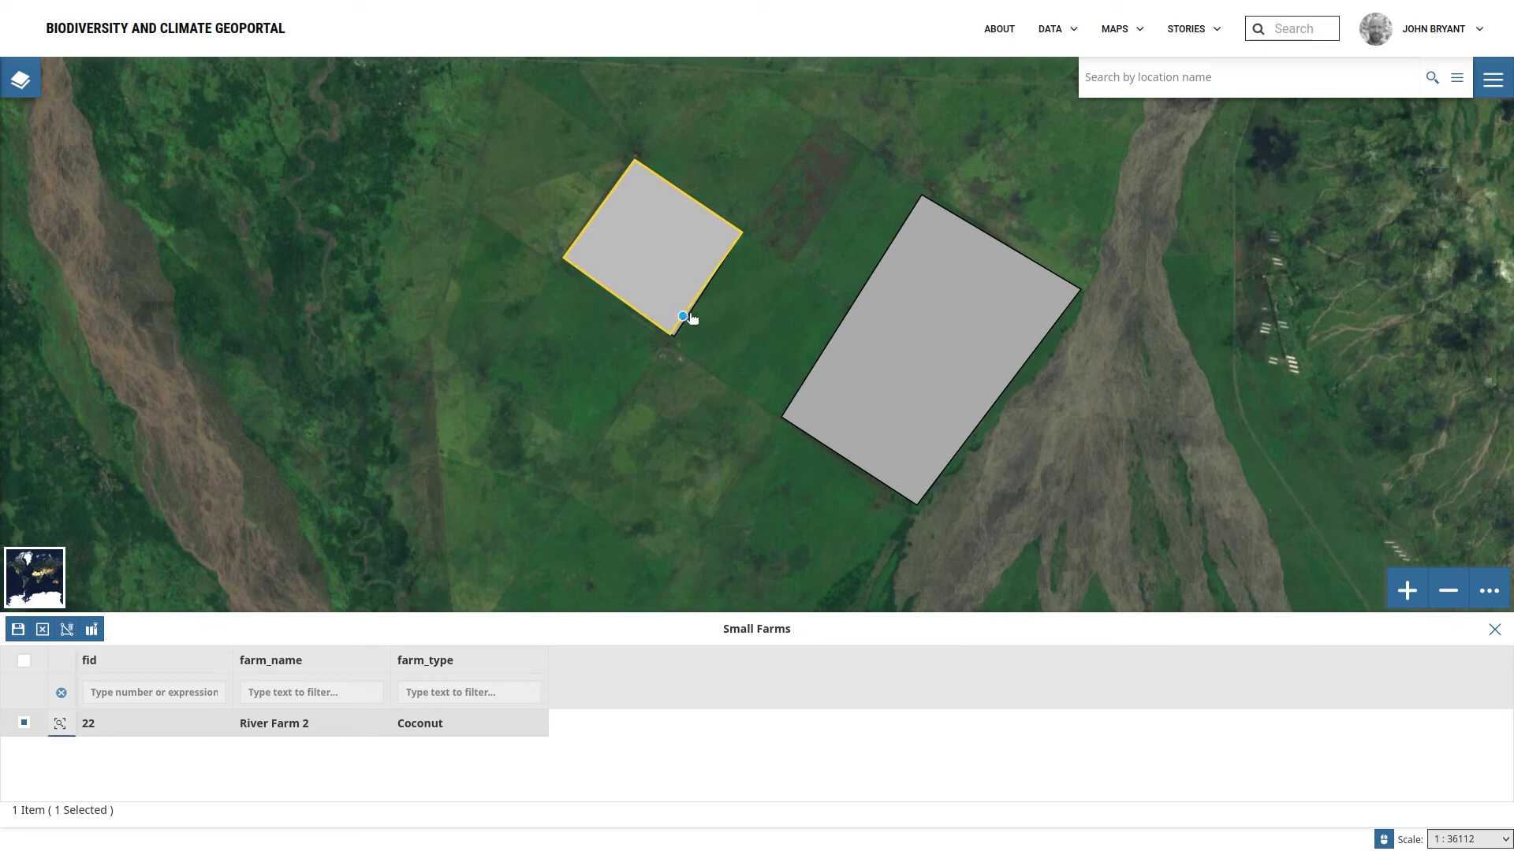
left_click_drag(706, 286, 719, 293)
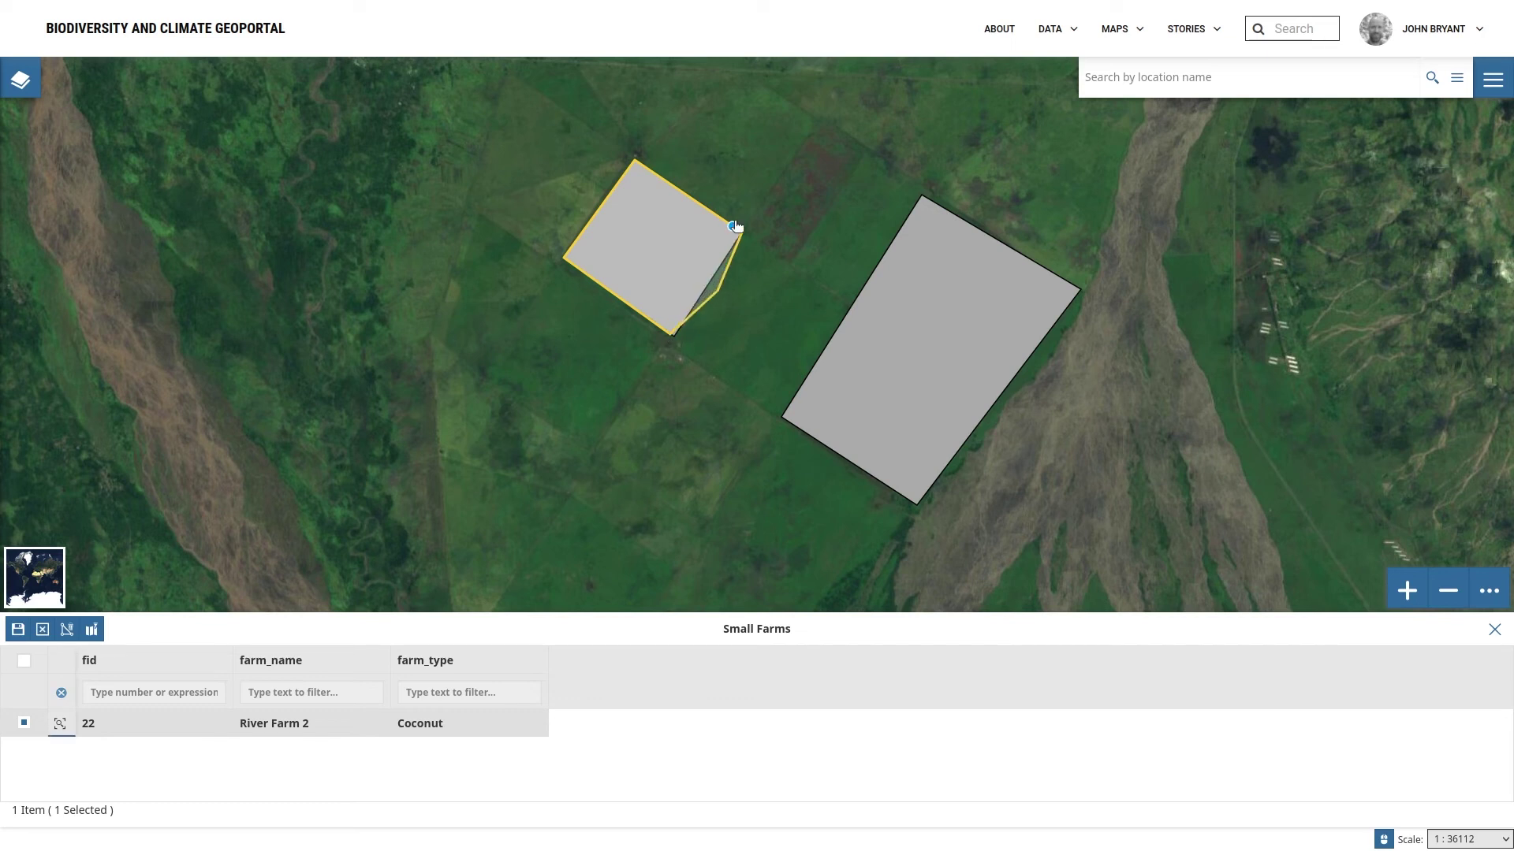
left_click_drag(740, 235, 732, 231)
left_click(18, 632)
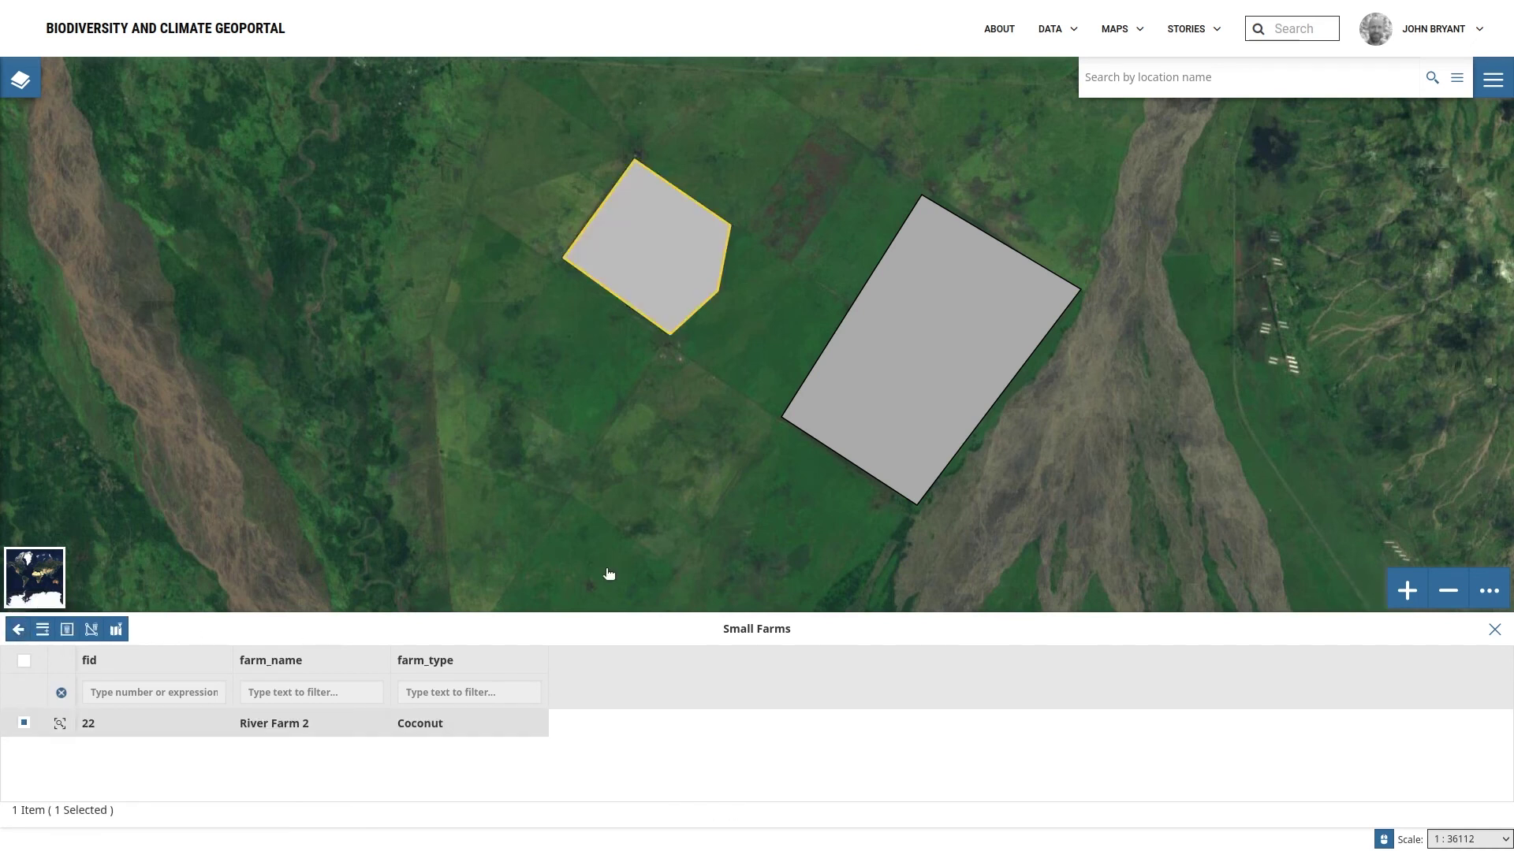
left_click(18, 630)
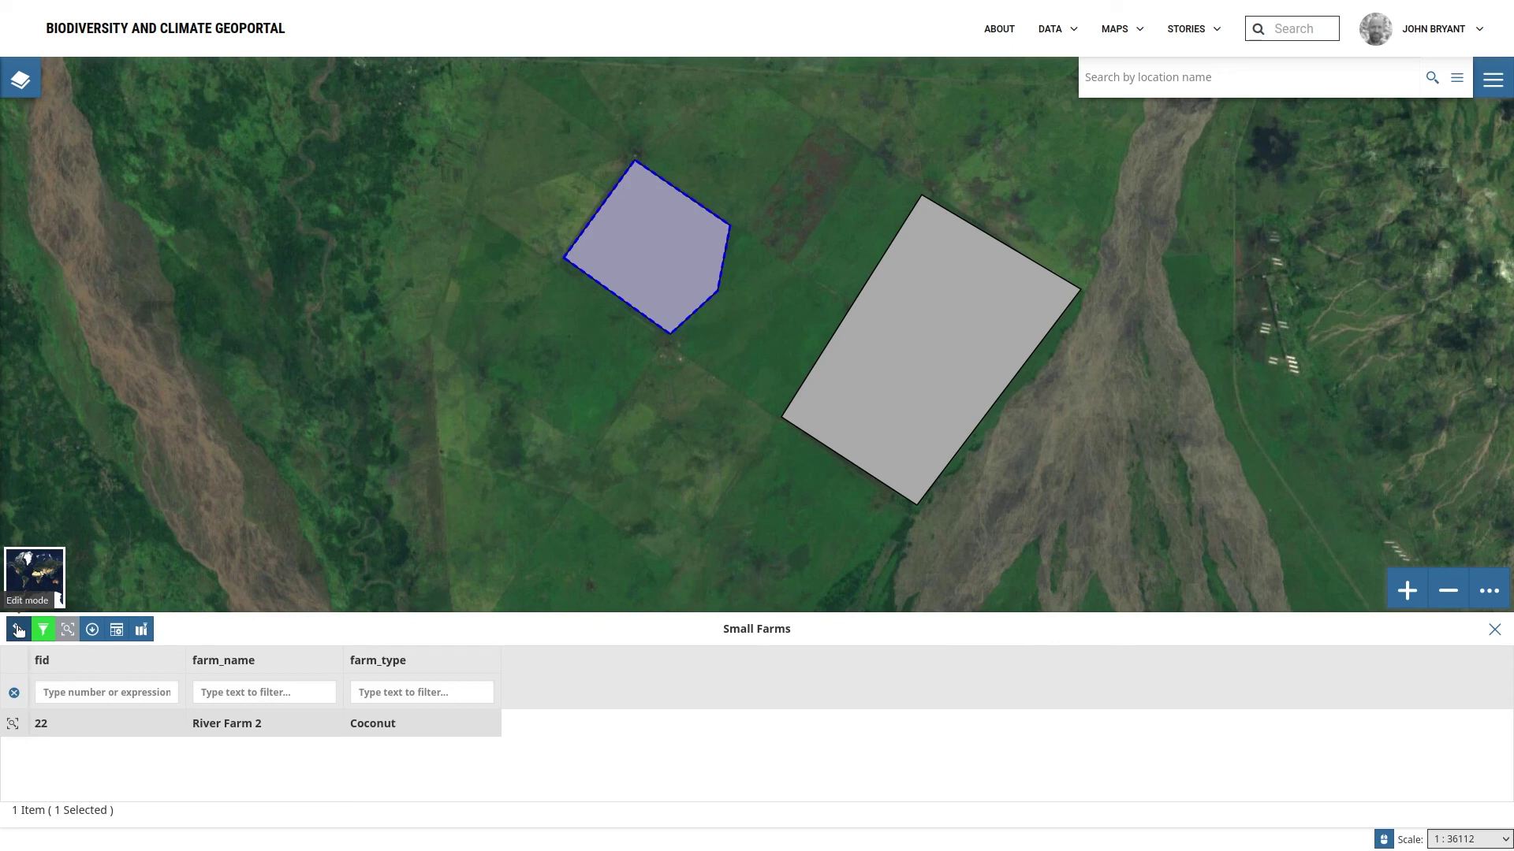
Step: Reopen the Small Farms layer page and zoom its preview onto both farm polygons
left_click(1056, 37)
left_click(1061, 75)
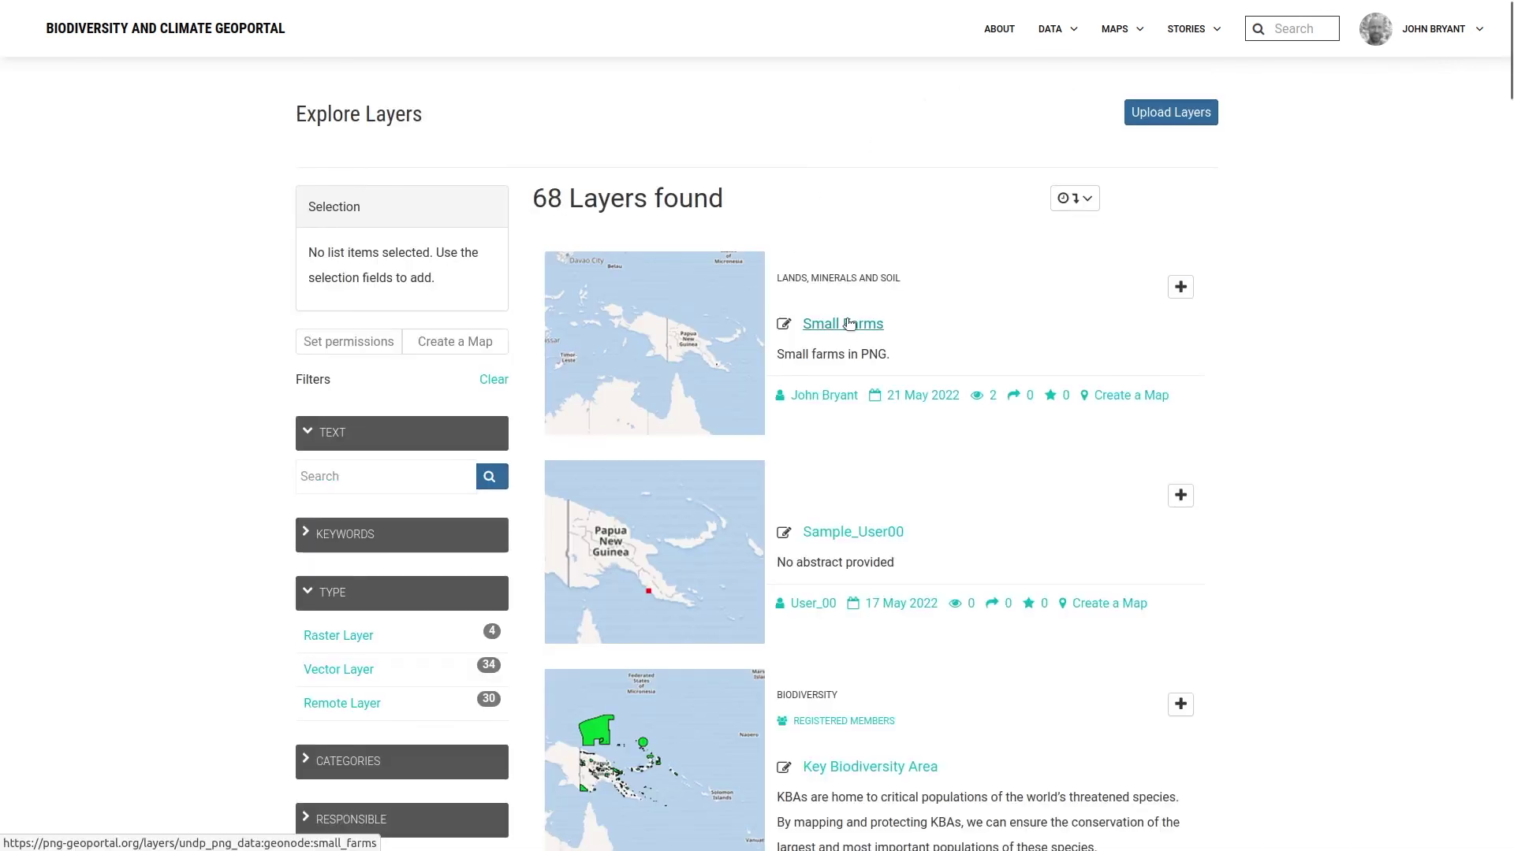
left_click(847, 323)
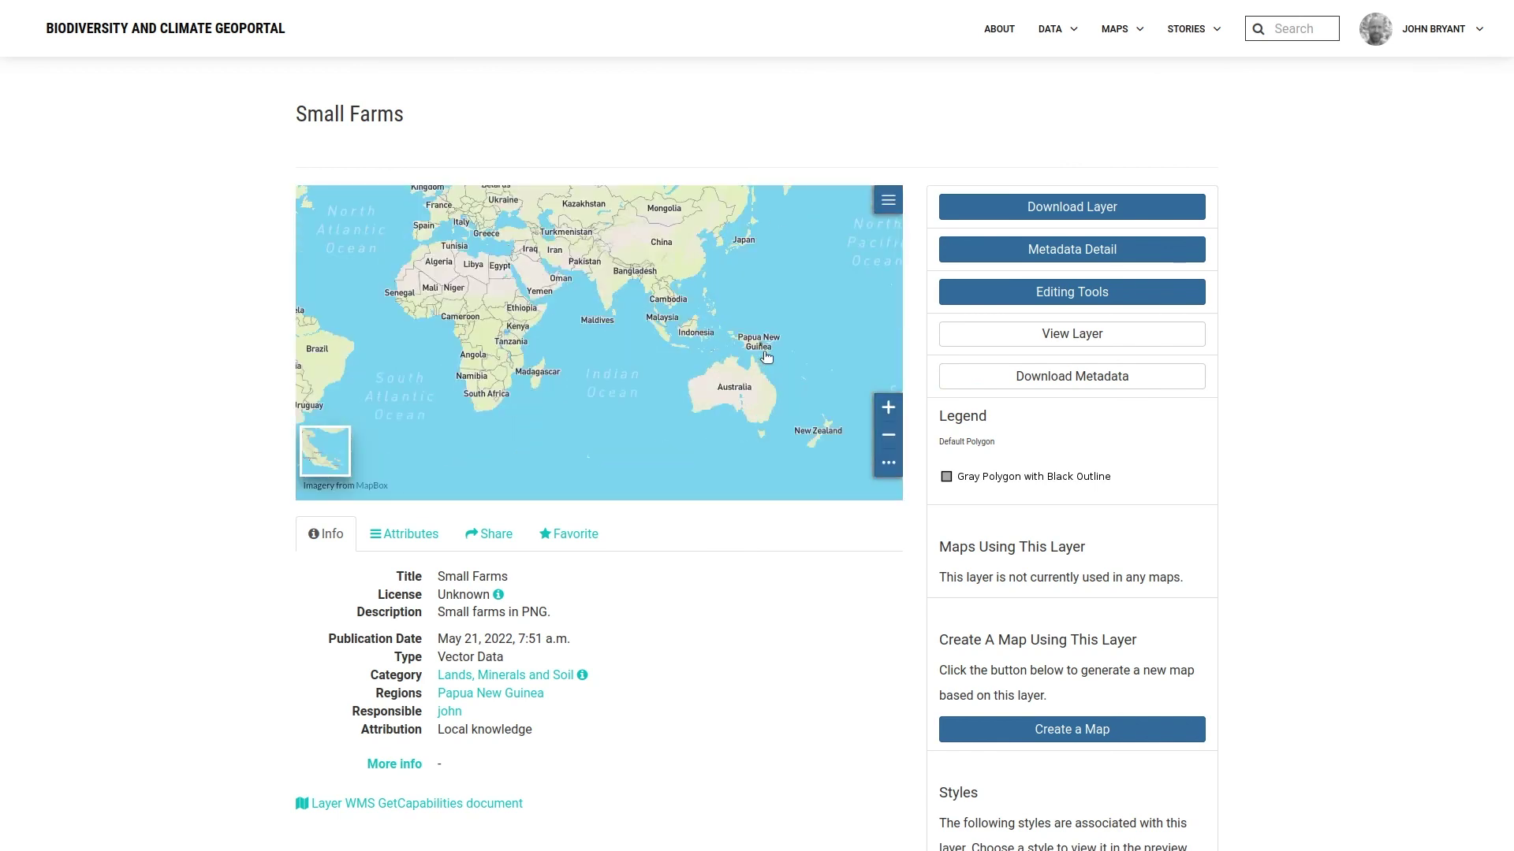
scroll(761, 325, "up", 8)
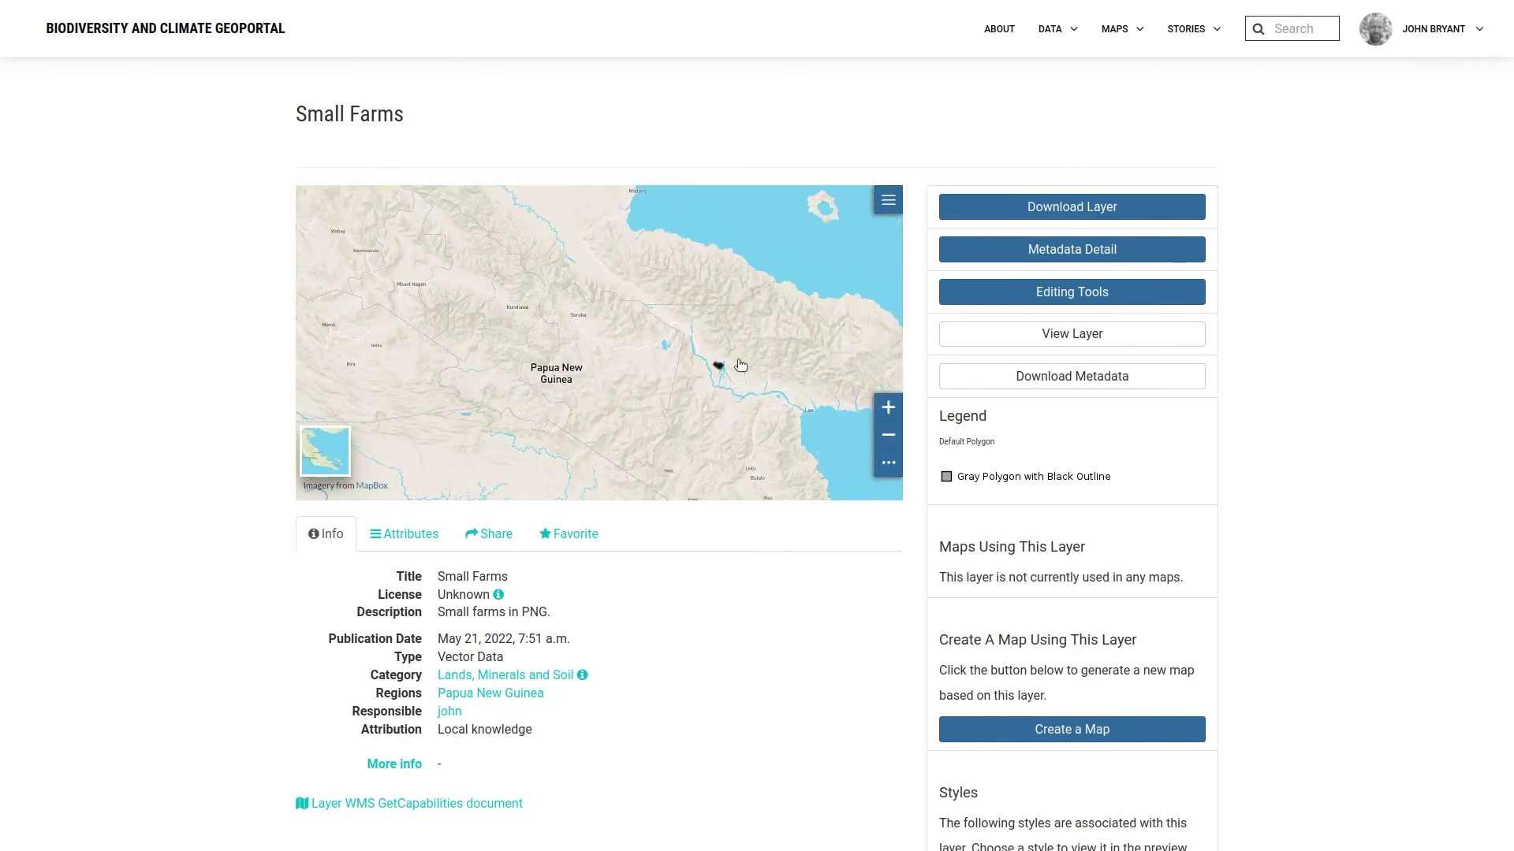
scroll(726, 373, "up", 5)
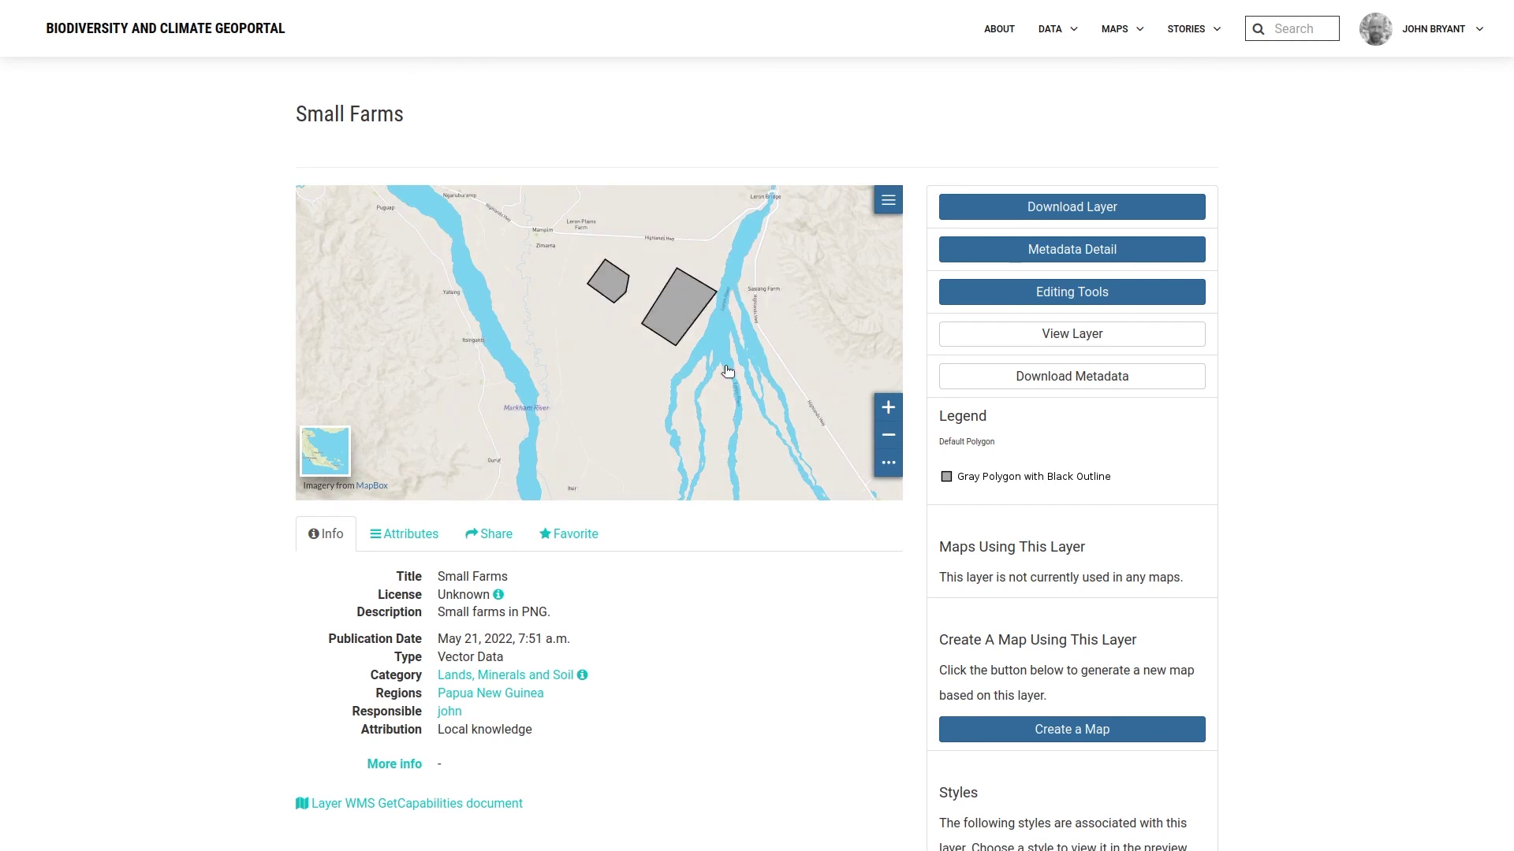